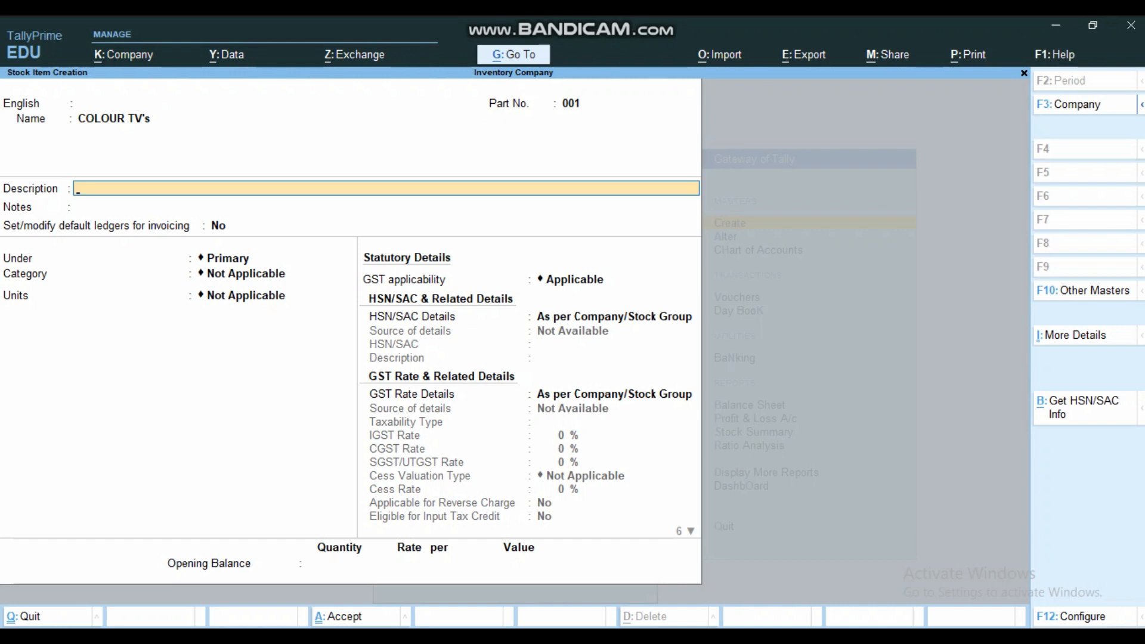
# Enter the description AS A TRADED GOODS and the note ENTER OPEING STOCK for the COLOUR TV's stock item, leaving default ledgers unmodified.
pyautogui.write('AS A TRADED GOODS')
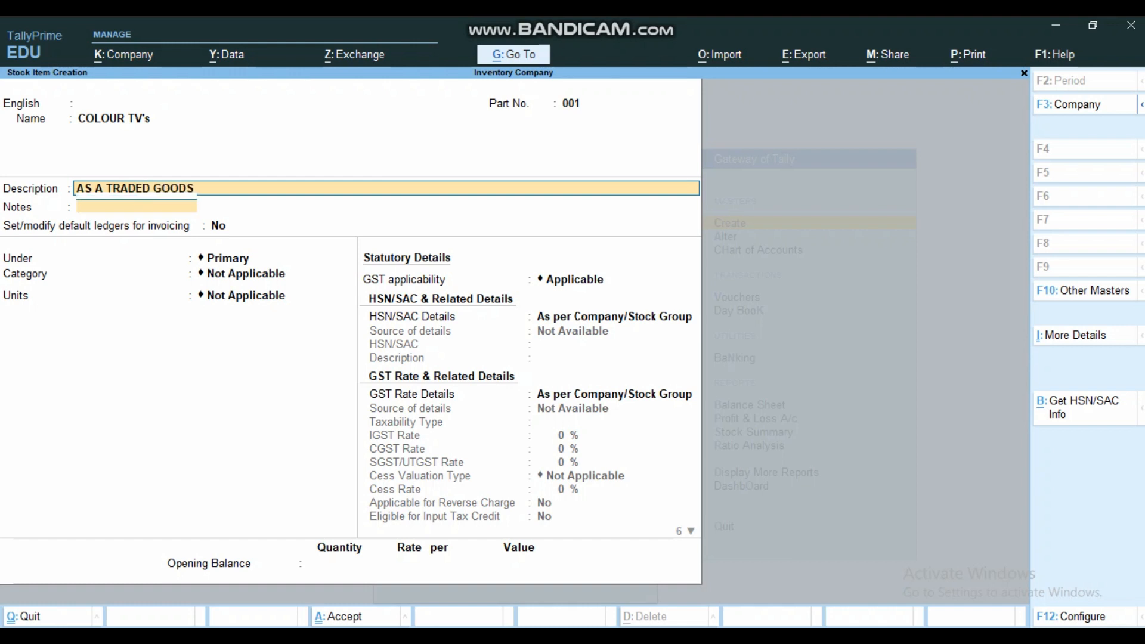
pyautogui.press('Return')
pyautogui.write('E')
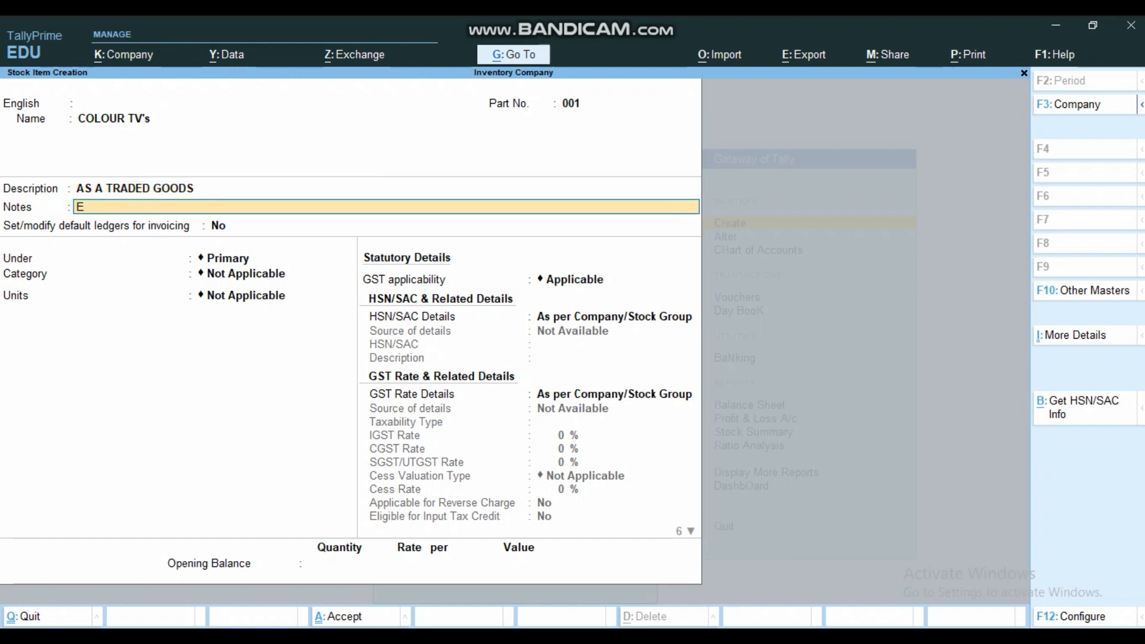
pyautogui.write('NTER OPEING STOCK')
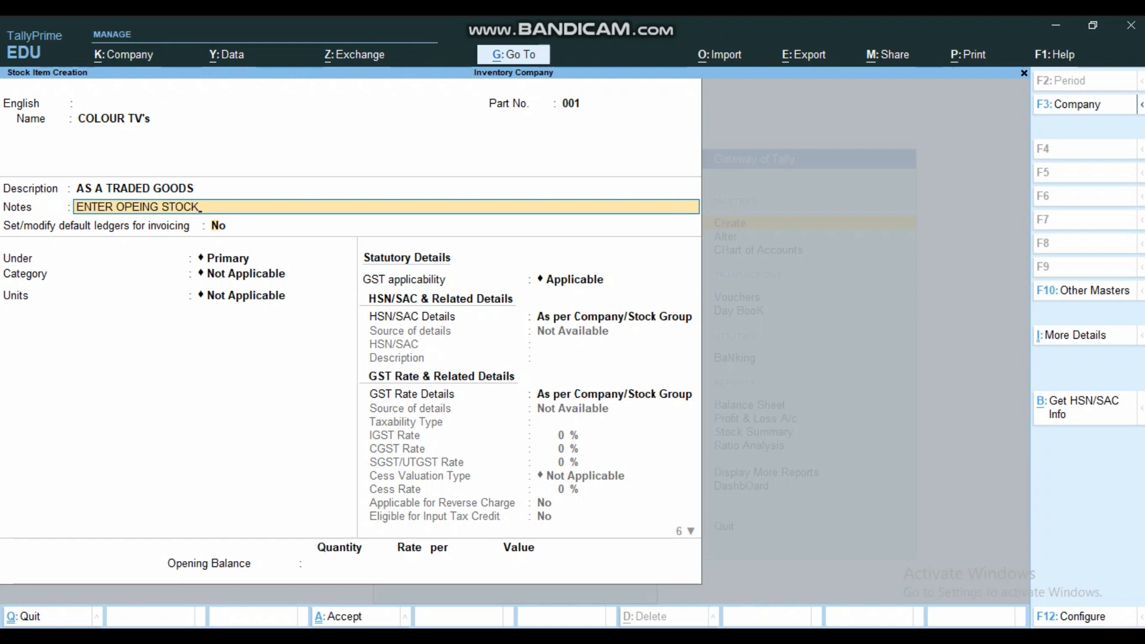
pyautogui.press('Return')
pyautogui.press('Return')
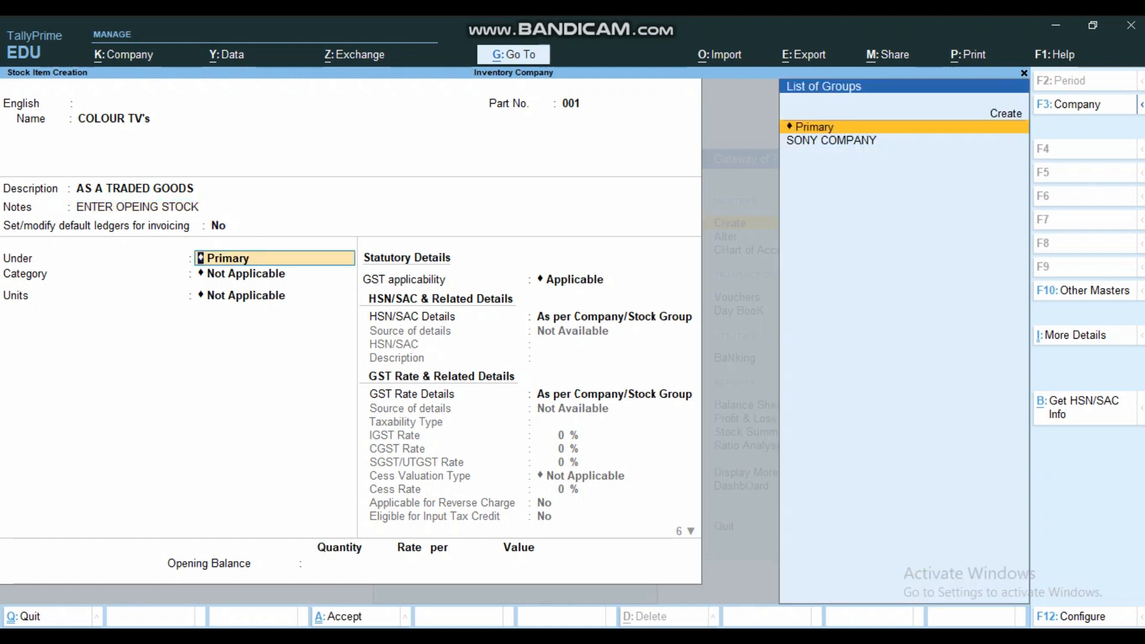
# Classify the item under SONY COMPANY with category 55 INCHES, units NO'S and no alternate units.
pyautogui.press('Down')
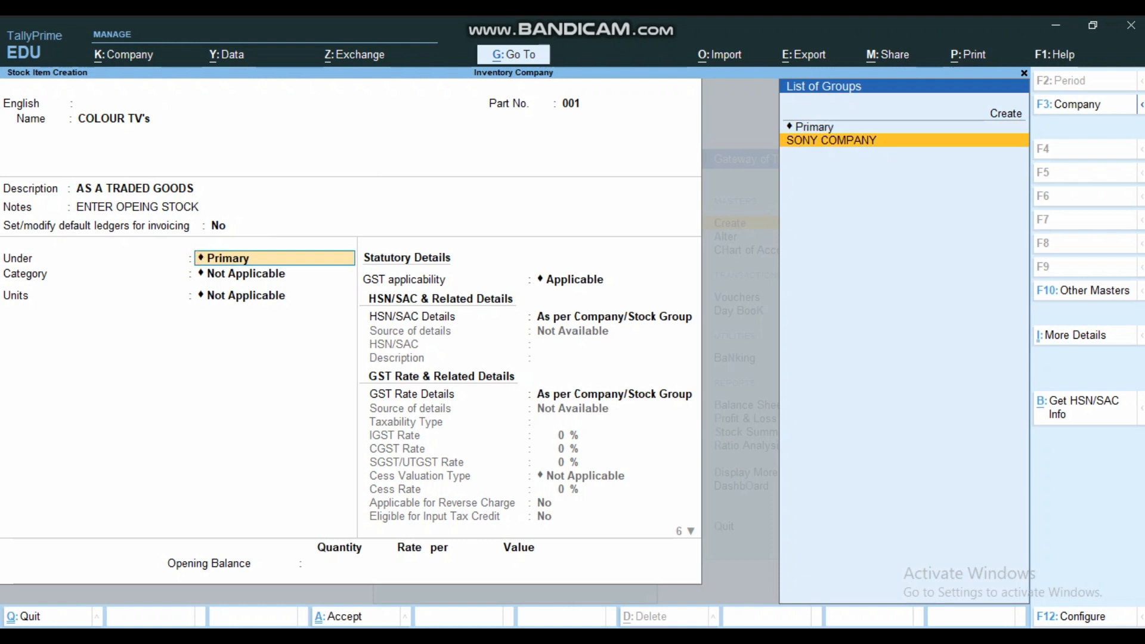
pyautogui.press('Return')
pyautogui.press('Down')
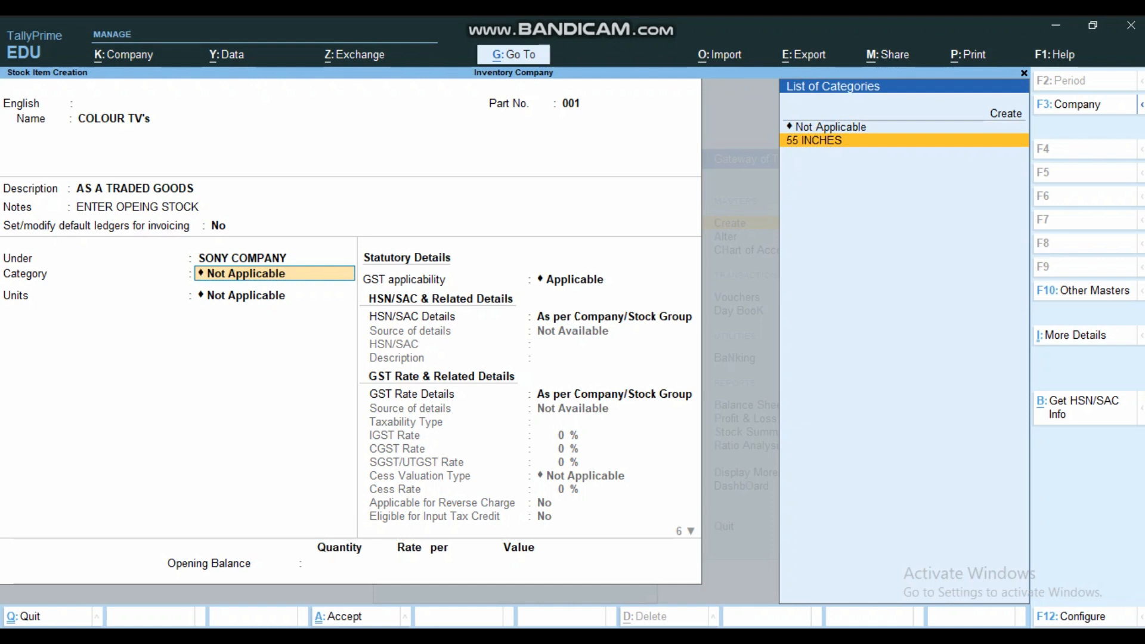
pyautogui.press('Return')
pyautogui.press('Down')
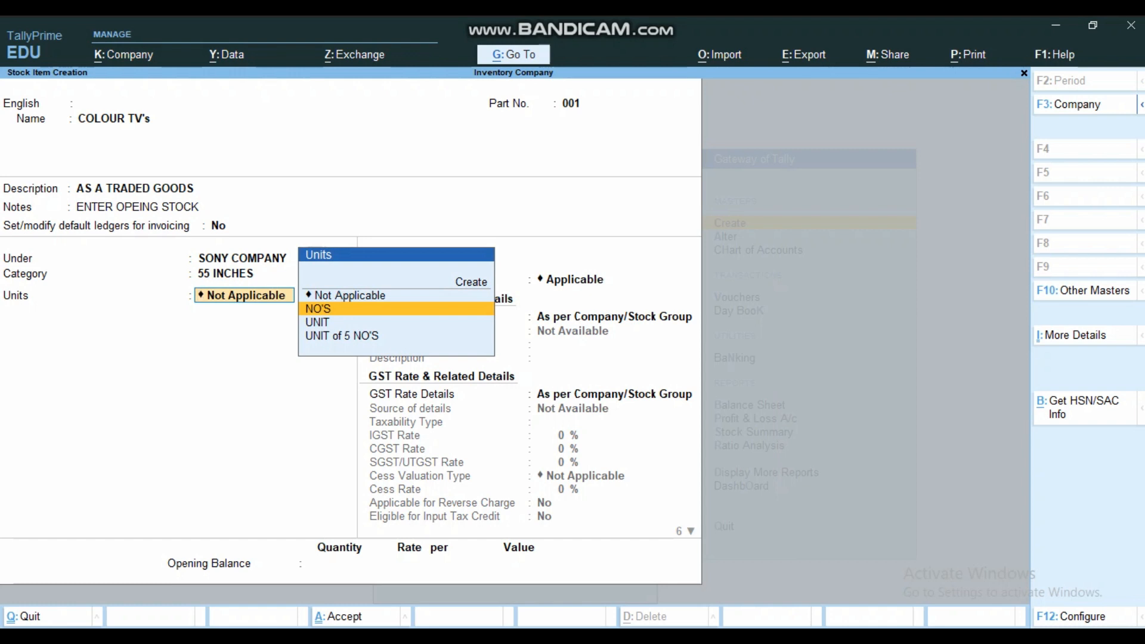
pyautogui.press('Return')
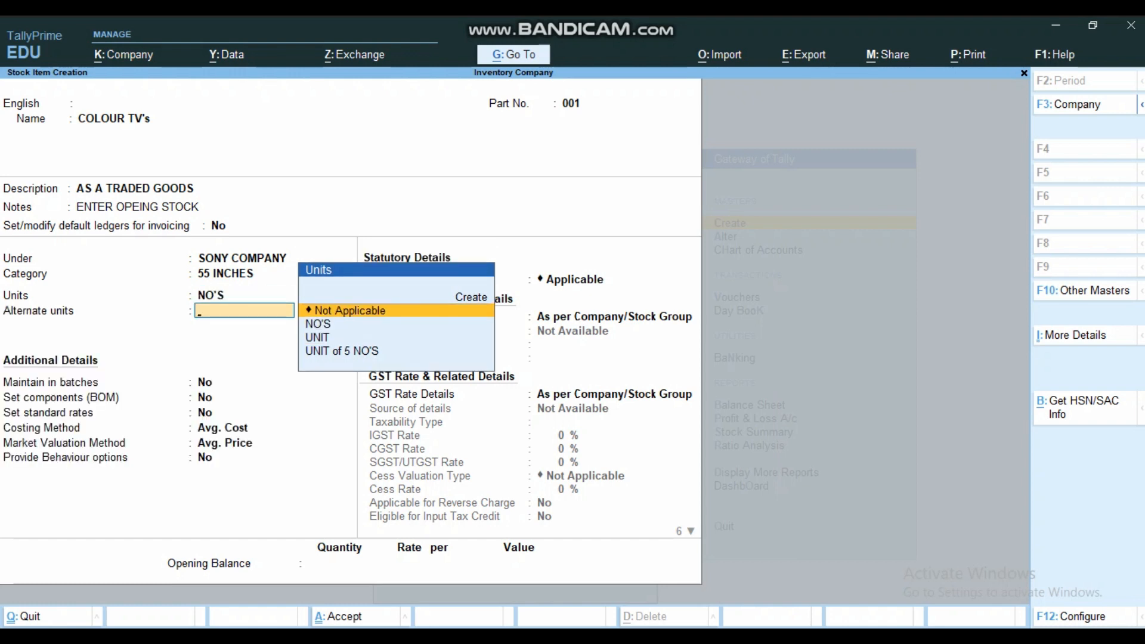
pyautogui.press('Return')
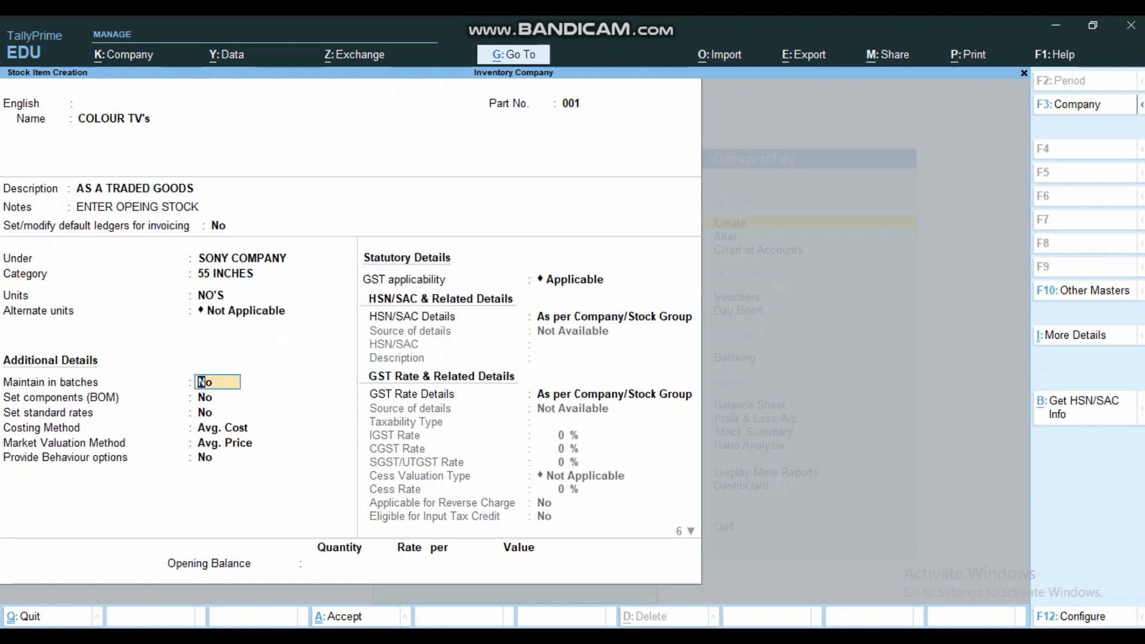
# Enable batch maintenance for the item, with manufacturing date tracking and expiry dates both set to Yes.
pyautogui.write('YES')
pyautogui.press('Return')
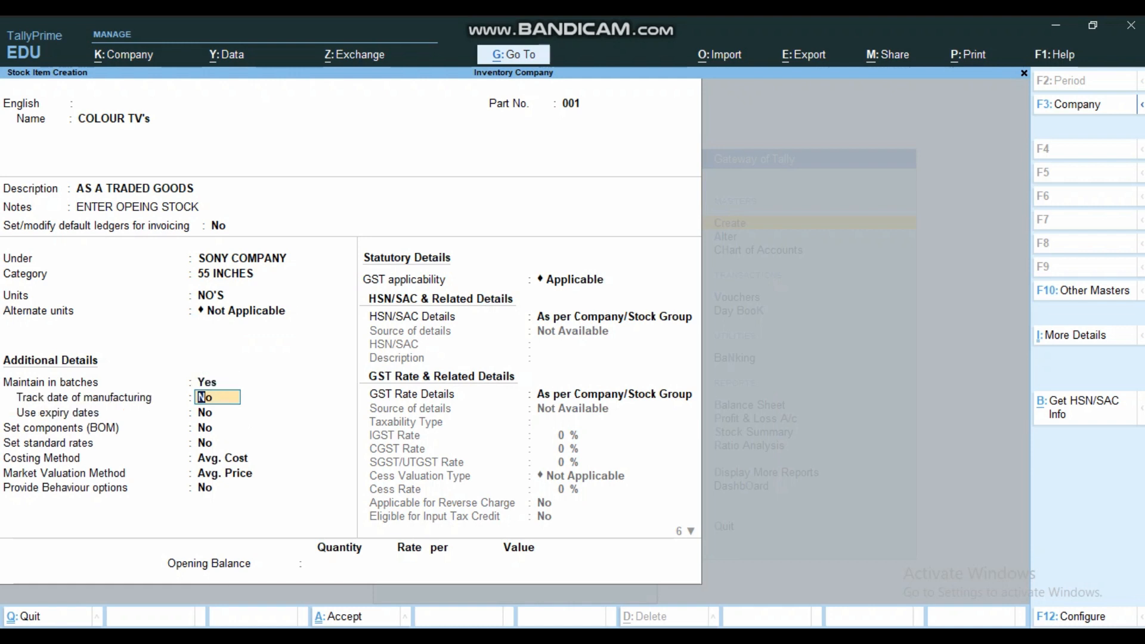
pyautogui.write('Y')
pyautogui.press('Return')
pyautogui.write('Y')
pyautogui.press('Return')
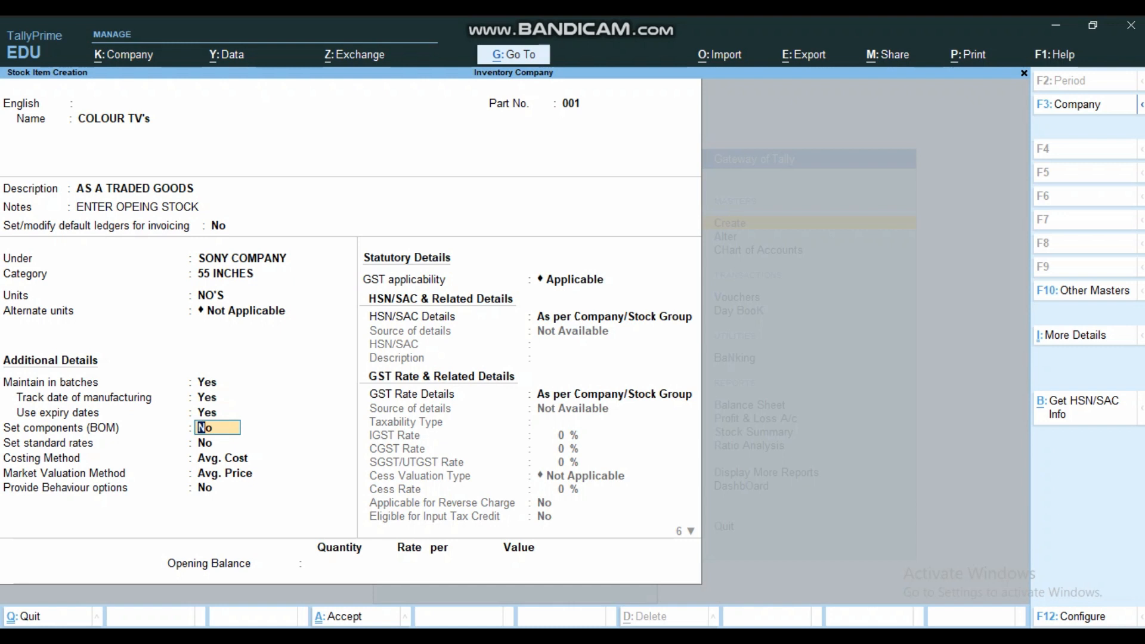
# Leave components (BOM) at No and enable standard rates, accepting 1-Apr-24 as the standard cost's applicable date.
pyautogui.press('Return')
pyautogui.write('Y')
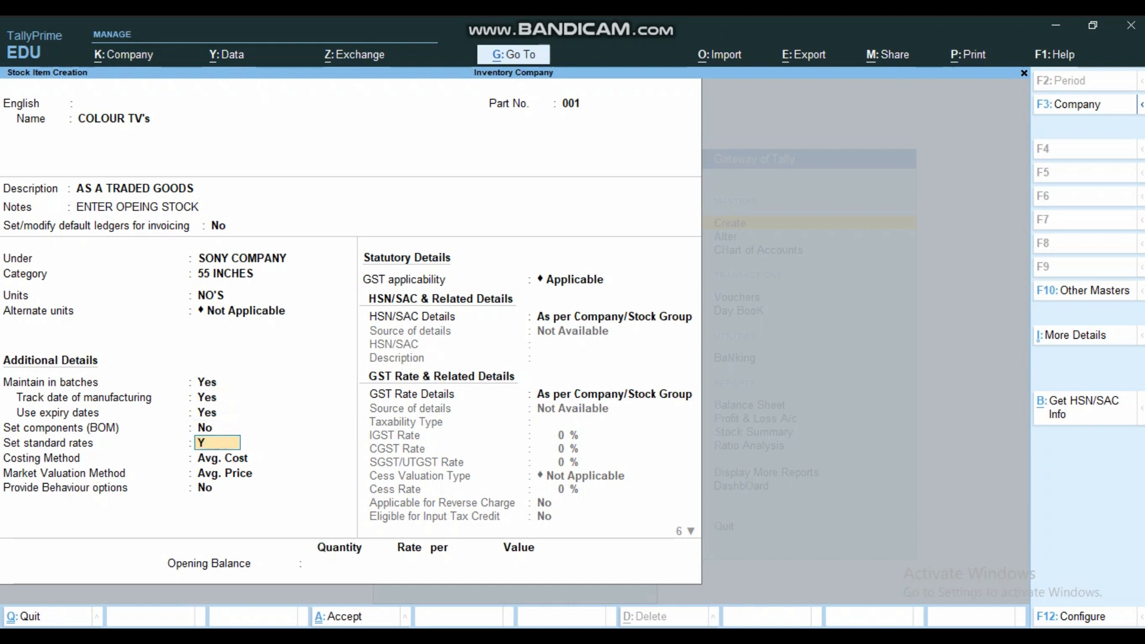
pyautogui.write('ES')
pyautogui.press('Return')
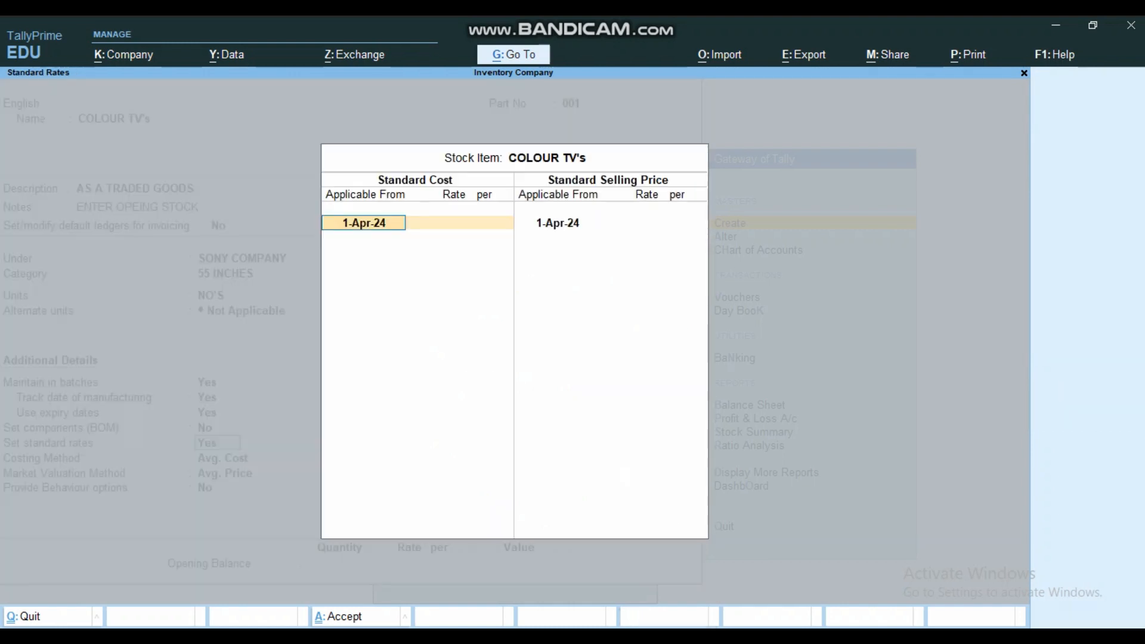
pyautogui.press('Return')
pyautogui.hotkey('alt', 'Tab')
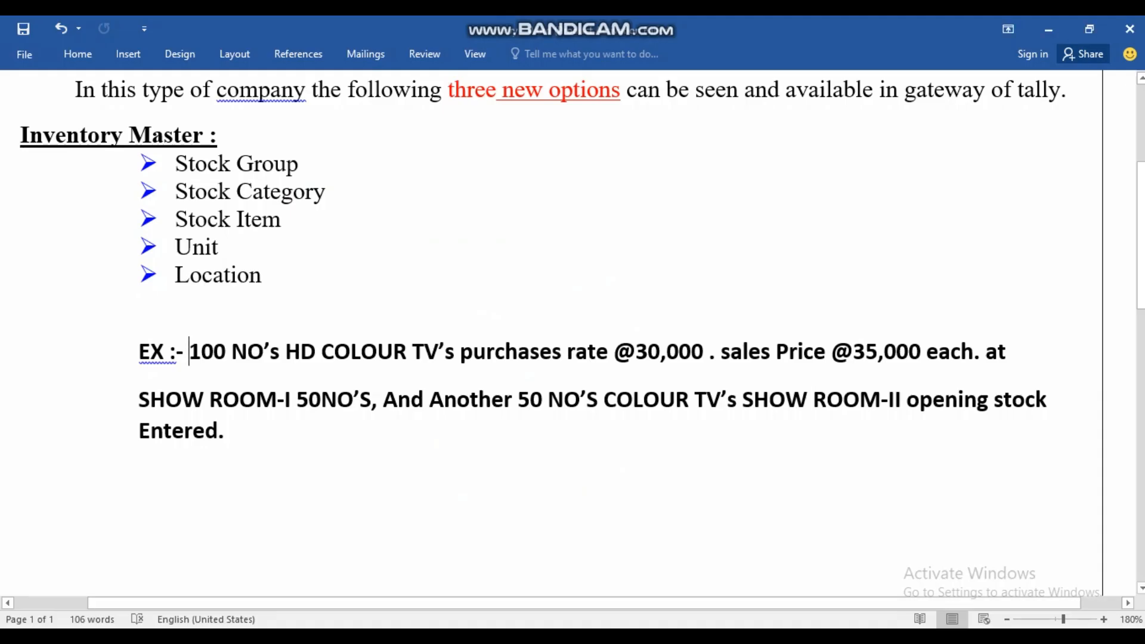
pyautogui.moveTo(615, 352); pyautogui.dragTo(709, 352)
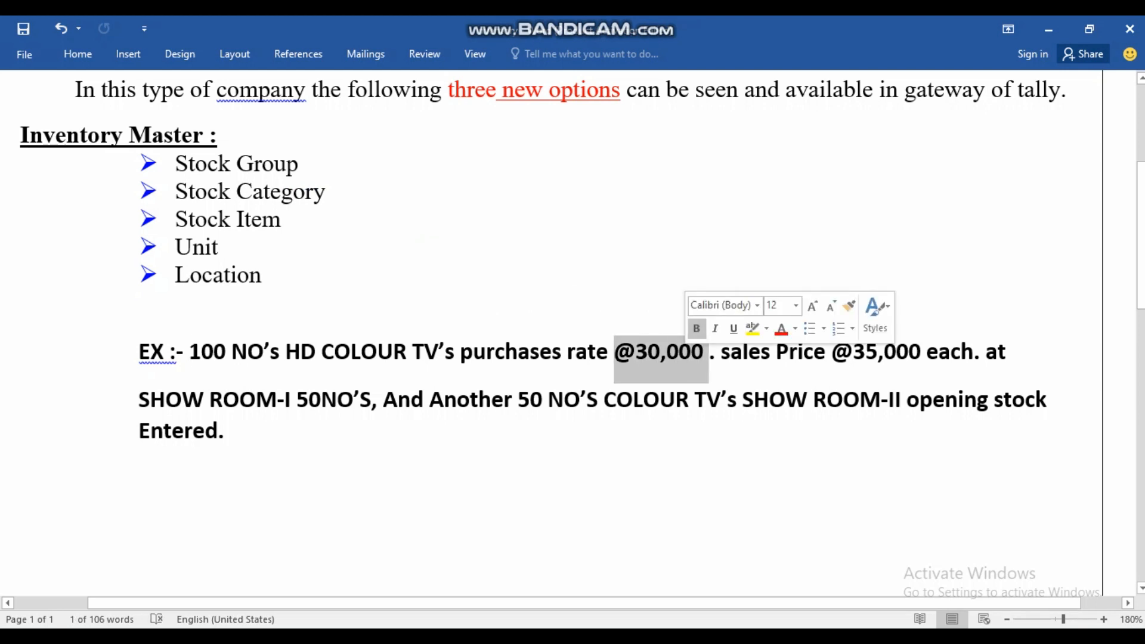
pyautogui.click(781, 328)
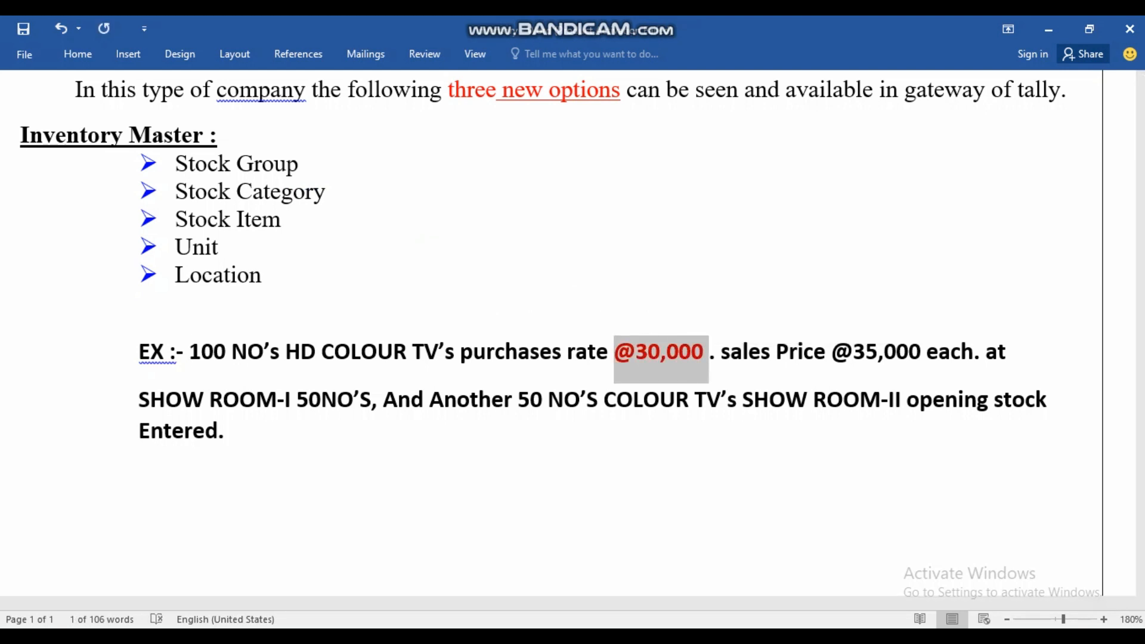
# Switch back to TallyPrime and set the standard cost to 30,000 per NO'S, accepting 1-Apr-24 as the selling price's applicable date.
pyautogui.hotkey('alt', 'Tab')
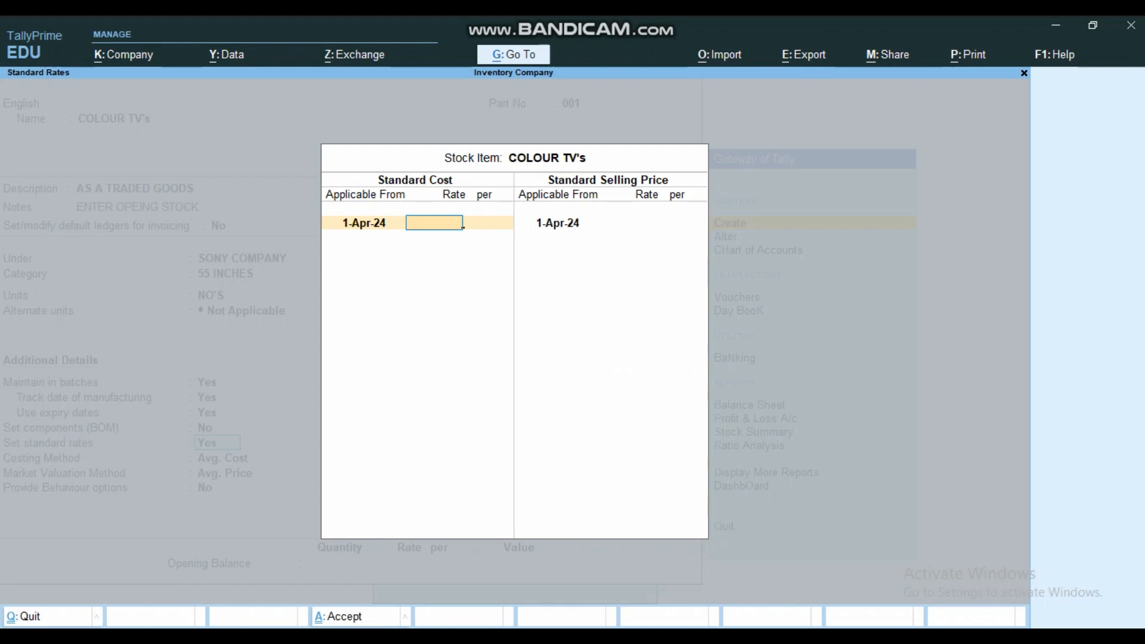
pyautogui.write('30000')
pyautogui.press('Return')
pyautogui.press('Return')
pyautogui.press('Return')
pyautogui.press('Return')
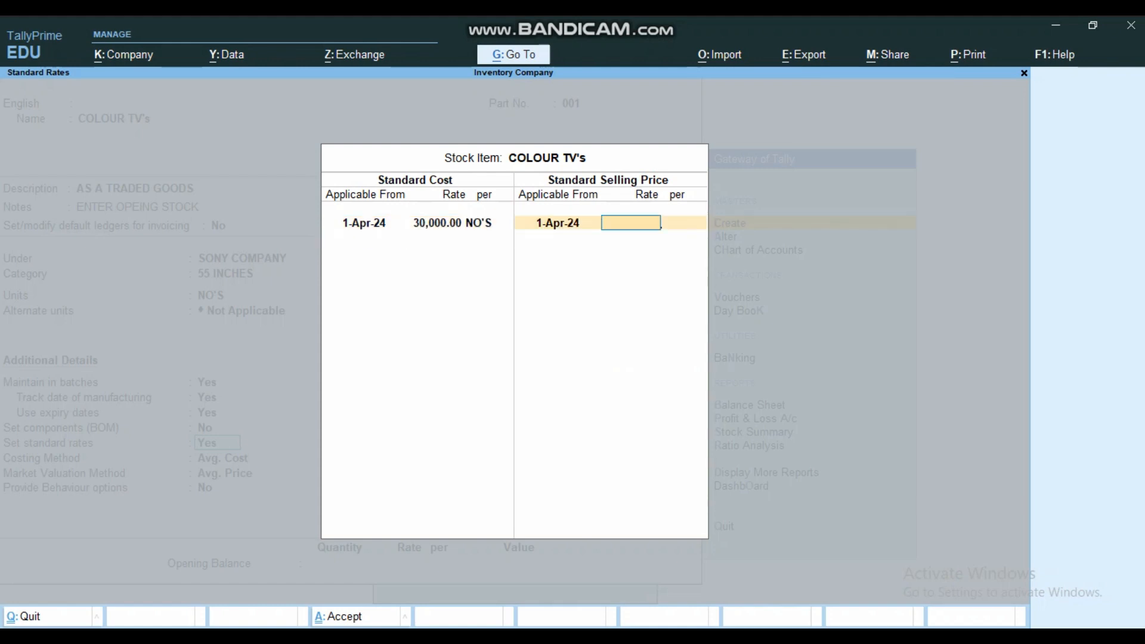
pyautogui.hotkey('alt', 'Tab')
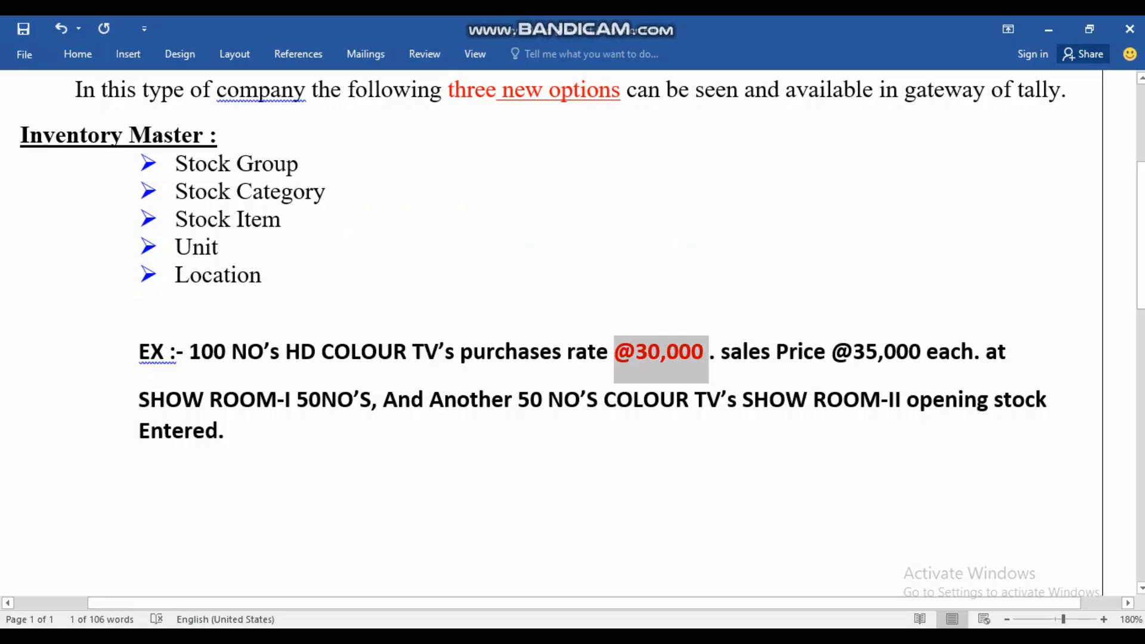
pyautogui.moveTo(833, 352); pyautogui.dragTo(925, 353)
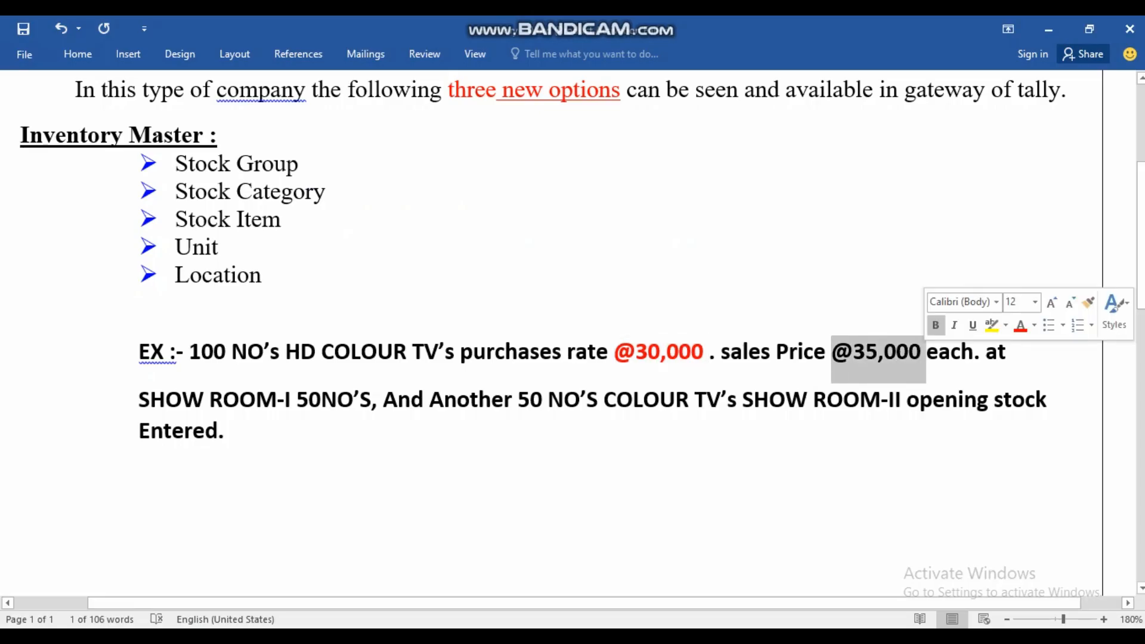
pyautogui.click(1021, 325)
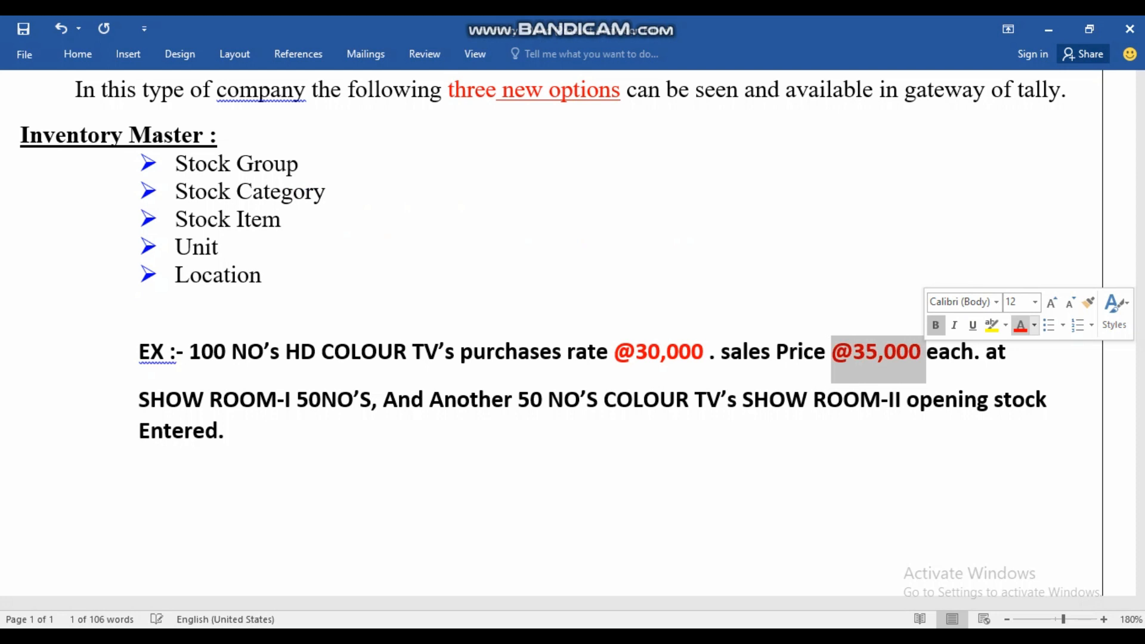
# Switch back to TallyPrime, set the standard selling price to 35,000 per NO'S and finish the standard rates.
pyautogui.hotkey('alt', 'Tab')
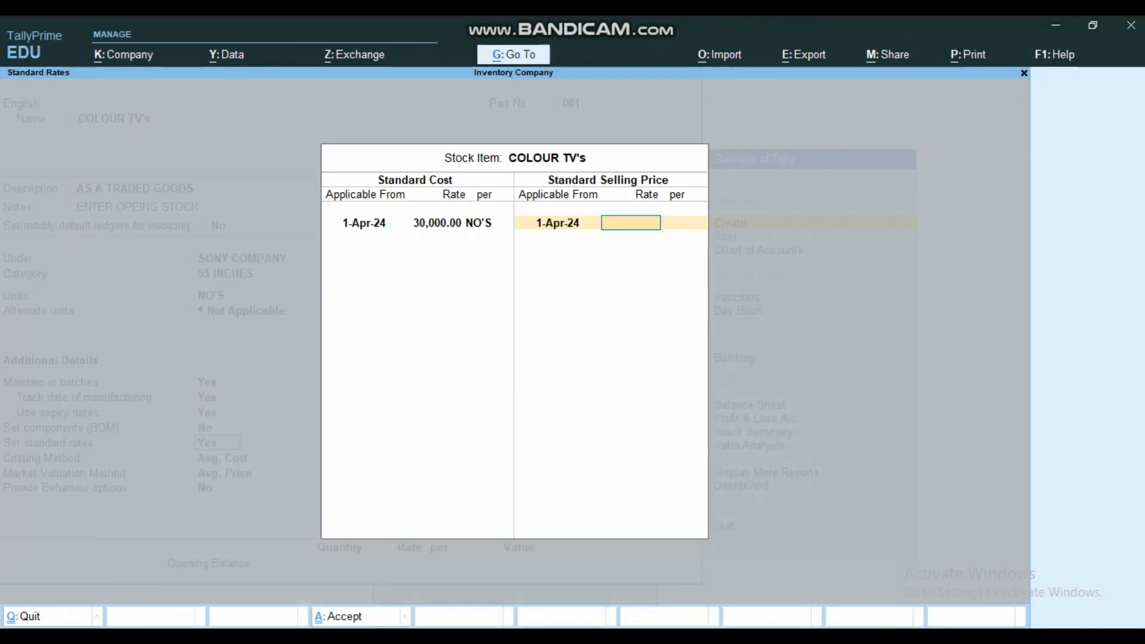
pyautogui.write('35000')
pyautogui.press('Return')
pyautogui.press('Return')
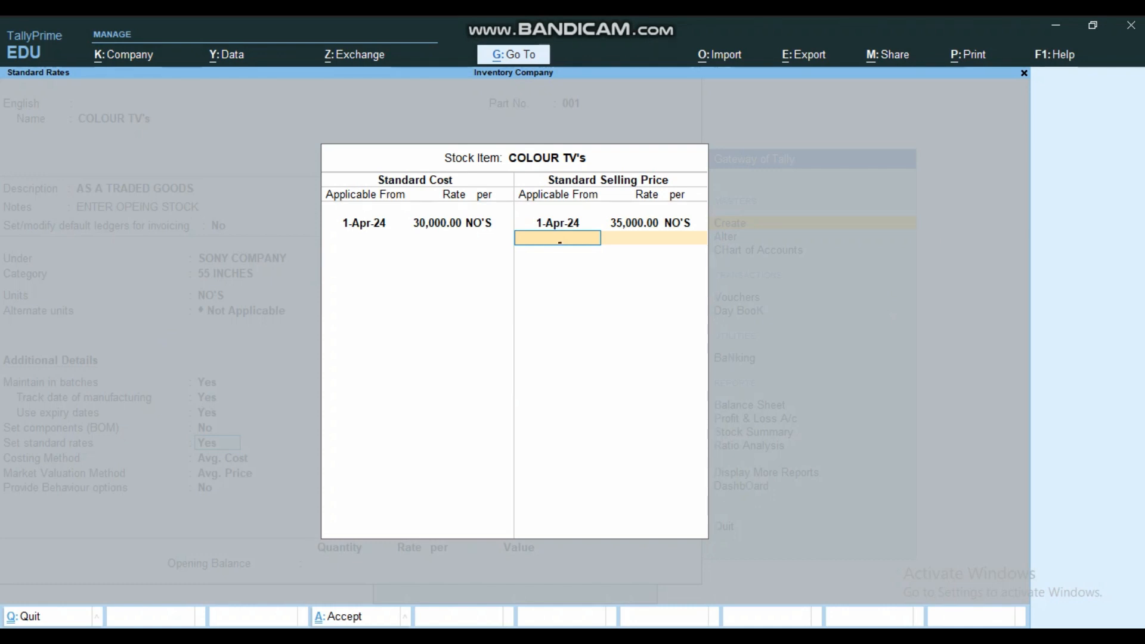
pyautogui.press('Return')
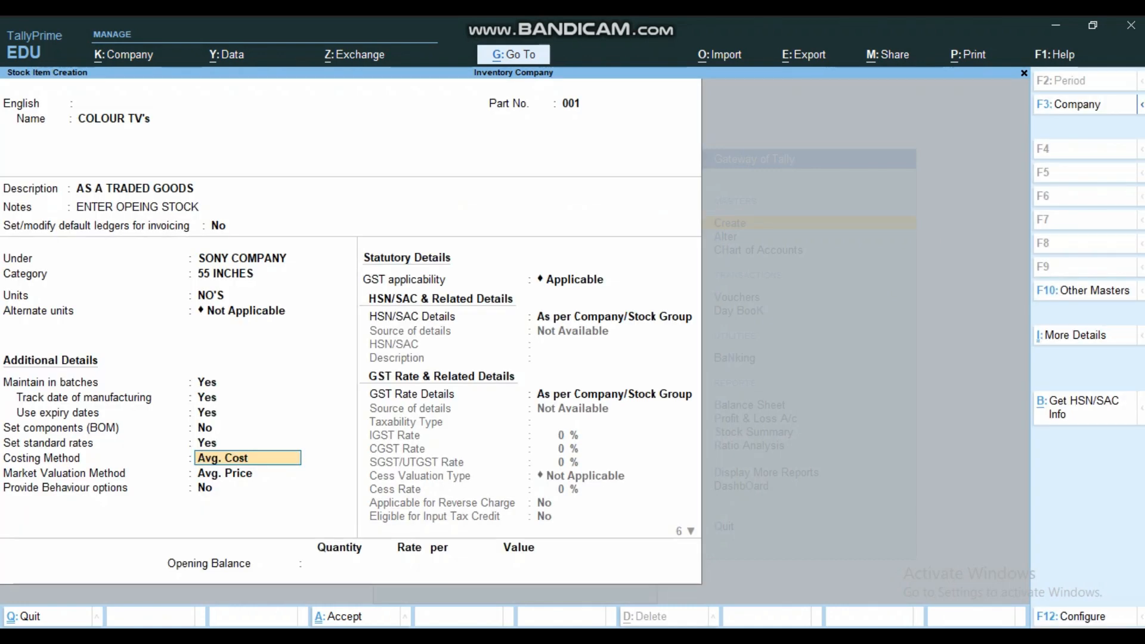
# Accept Avg. Cost as costing method, Avg. Price as market valuation method and No for behaviour options.
pyautogui.press('Return')
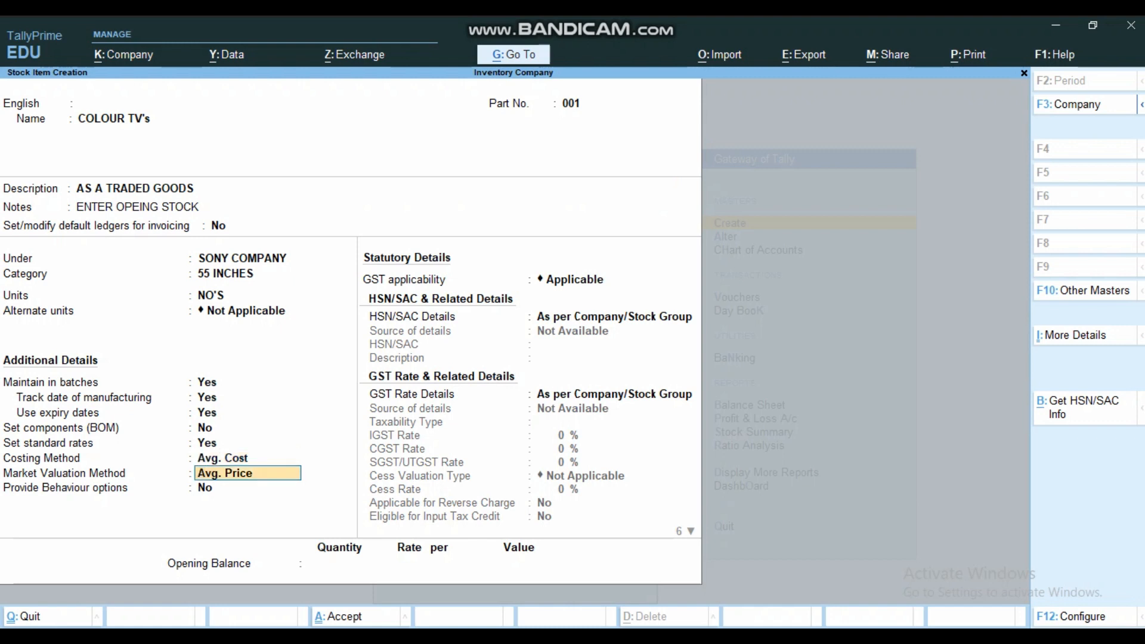
pyautogui.press('Return')
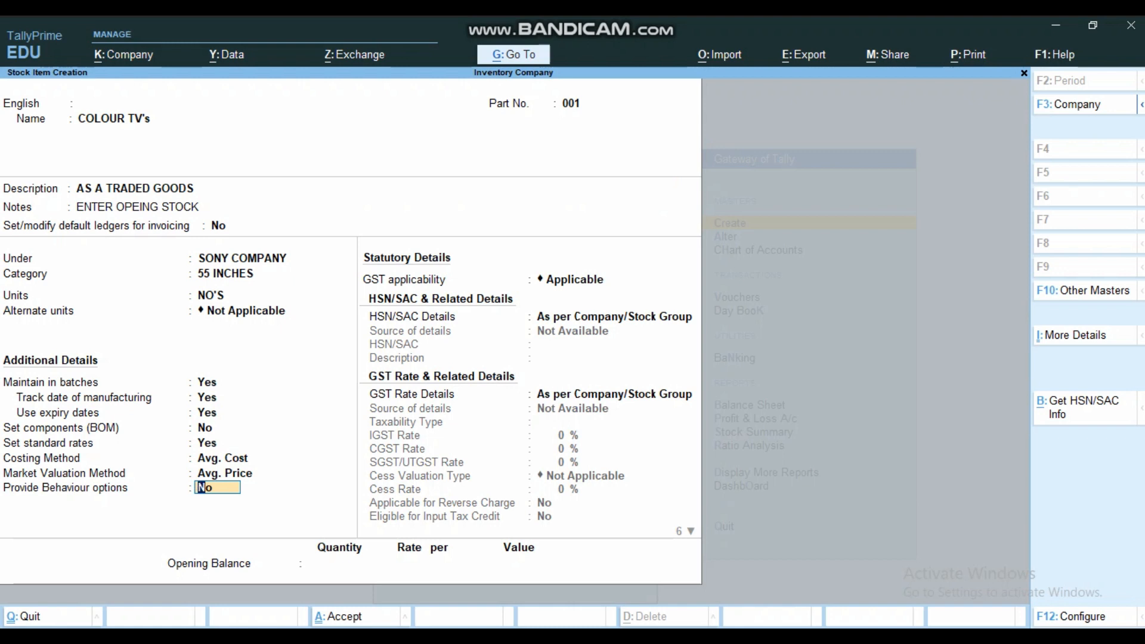
pyautogui.press('Return')
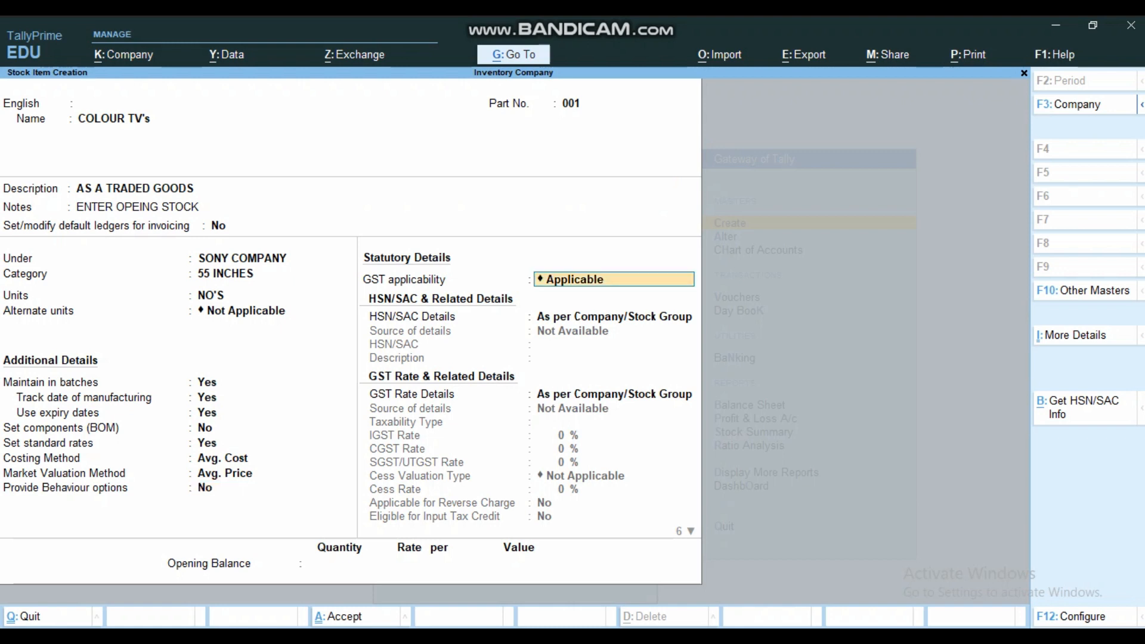
# Keep GST applicable and specify the HSN/SAC details here with code 123456 and description AS A TRADED GOODS.
pyautogui.press('Return')
pyautogui.press('Down')
pyautogui.press('Return')
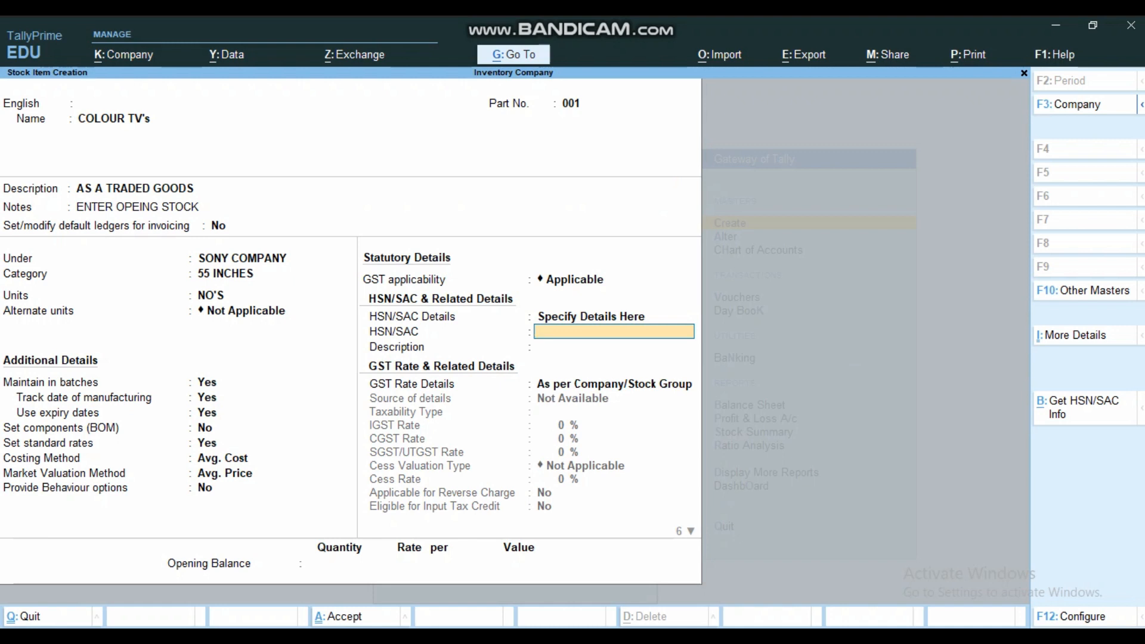
pyautogui.write('123456')
pyautogui.press('Return')
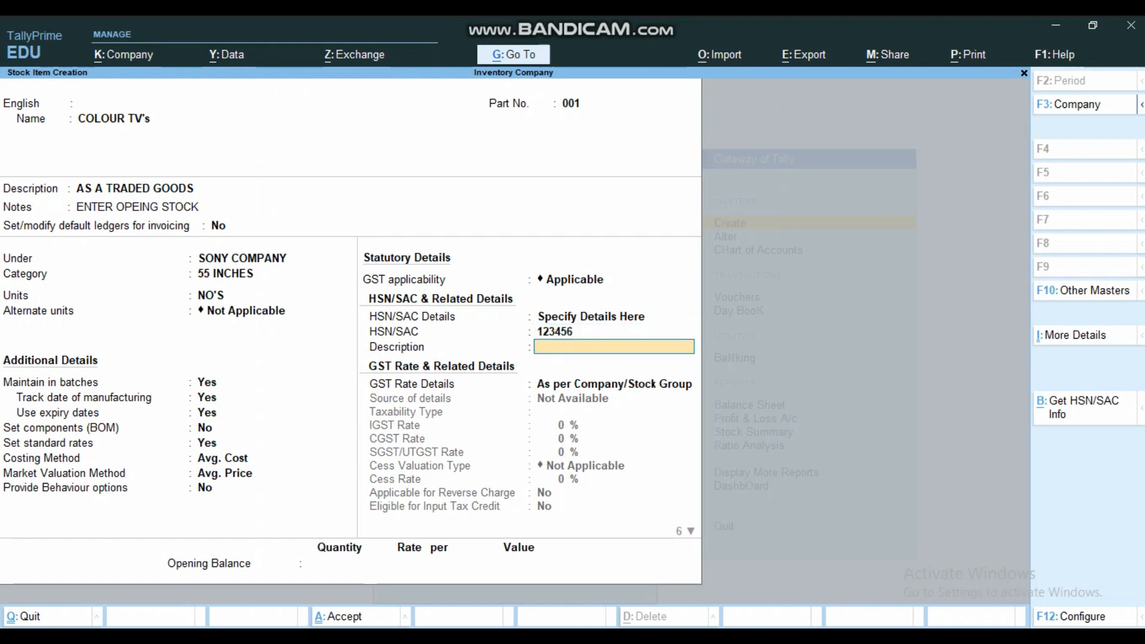
pyautogui.write('AS A TRADED GOODS')
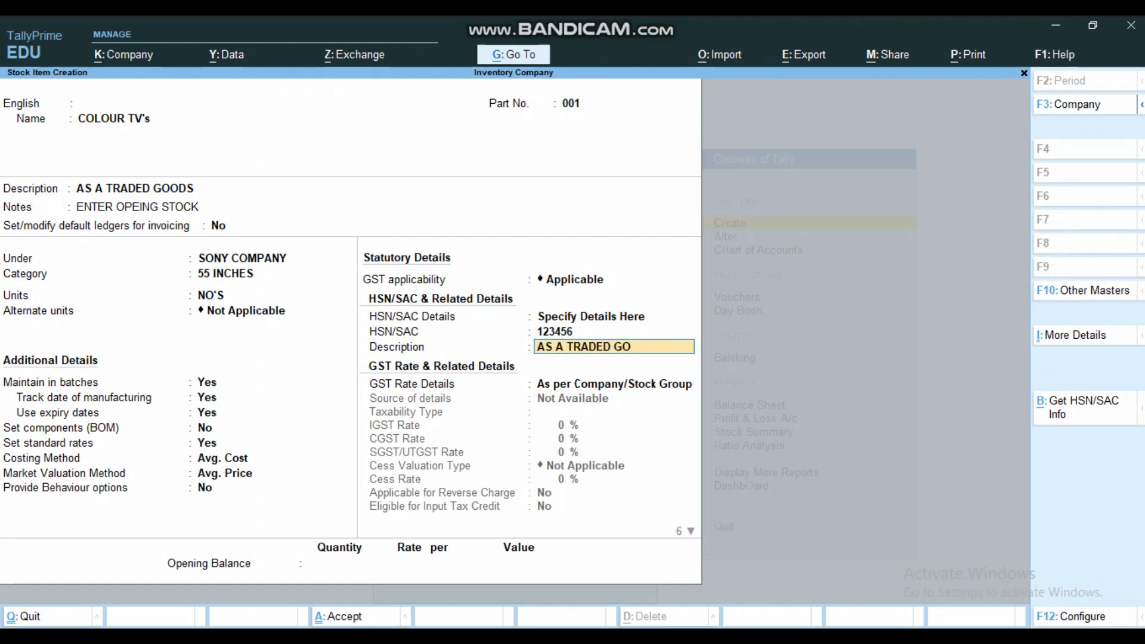
pyautogui.press('Return')
# Set GST rate details to Specify Details Here, with taxability type Taxable and an IGST rate of 28%.
pyautogui.press('Down')
pyautogui.press('Return')
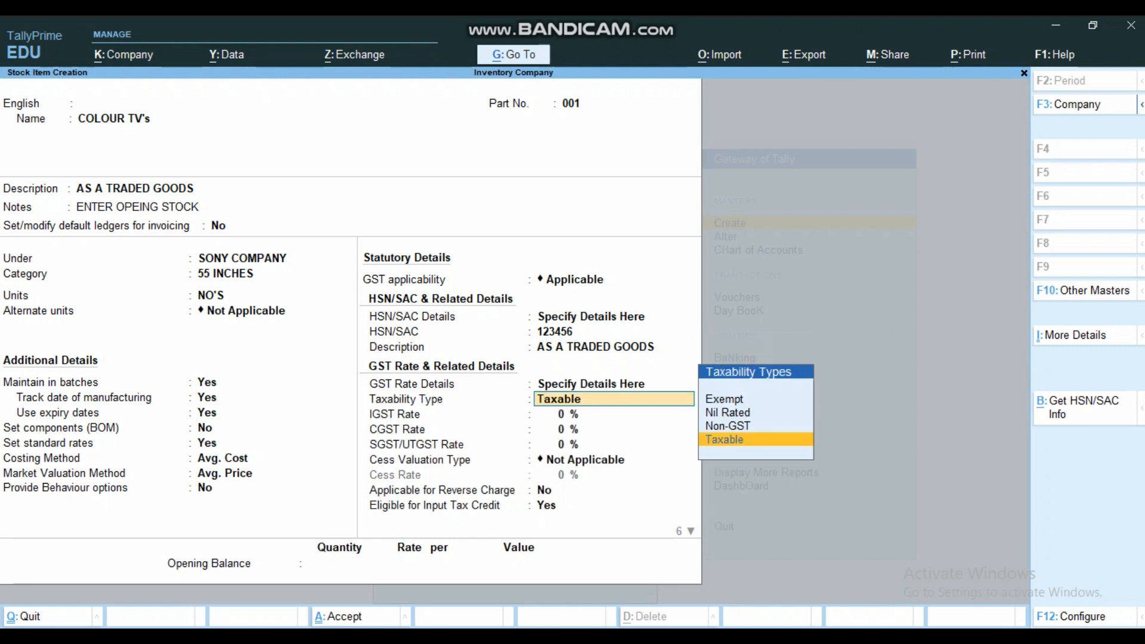
pyautogui.press('Return')
pyautogui.write('28')
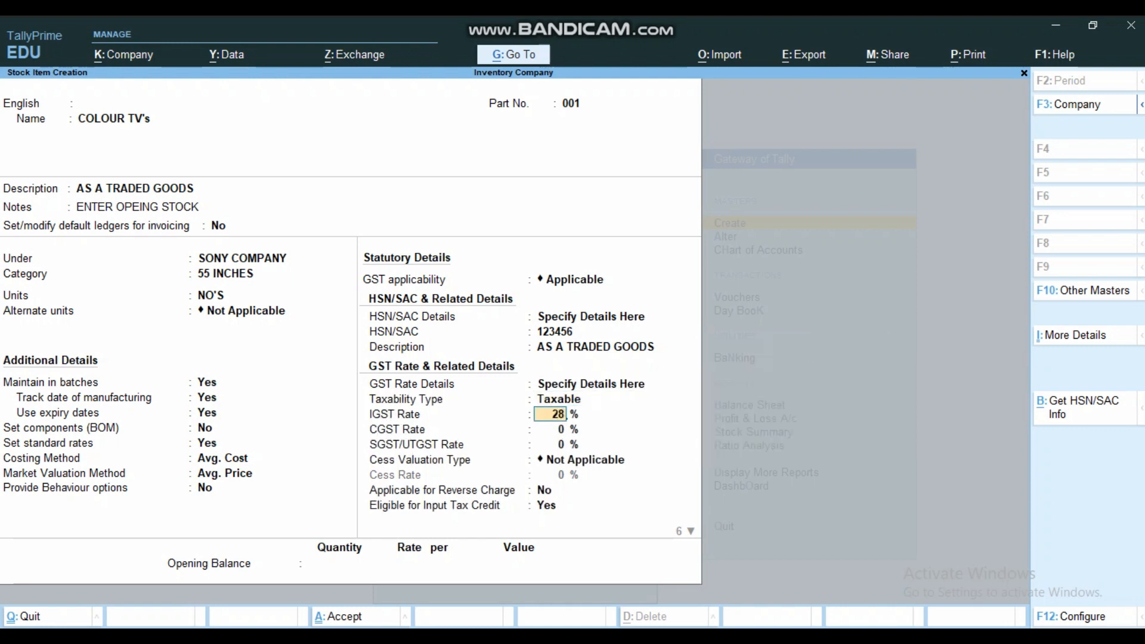
pyautogui.press('Return')
pyautogui.press('Return')
pyautogui.press('Return')
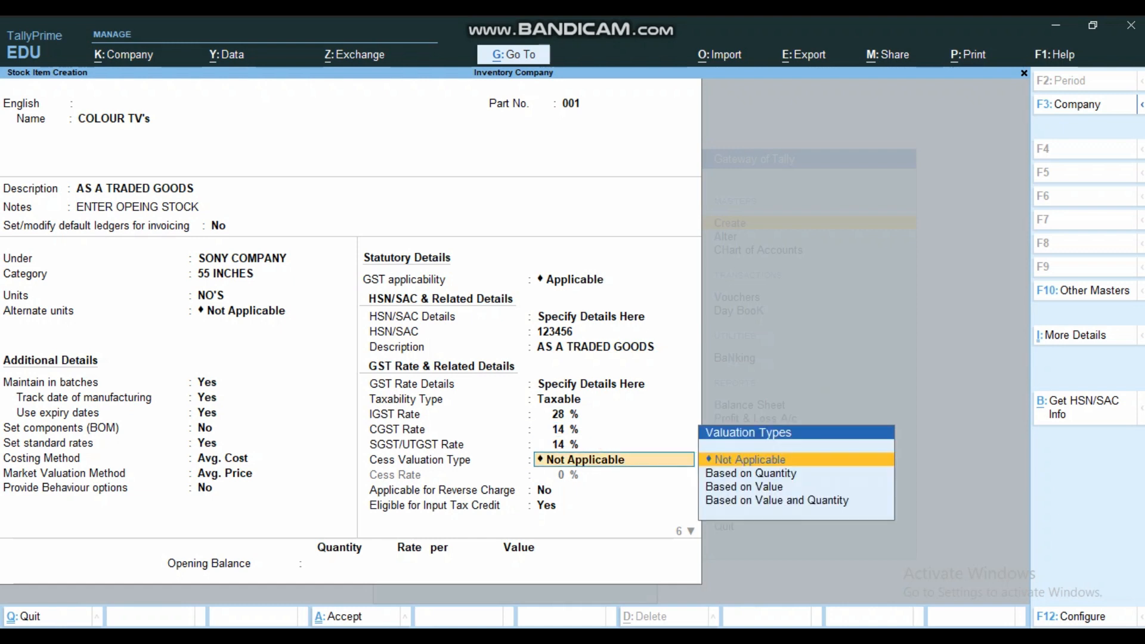
# Set the cess valuation type to Based on Value and keep the cess rate at 0%.
pyautogui.press('Down')
pyautogui.press('Down')
pyautogui.press('Return')
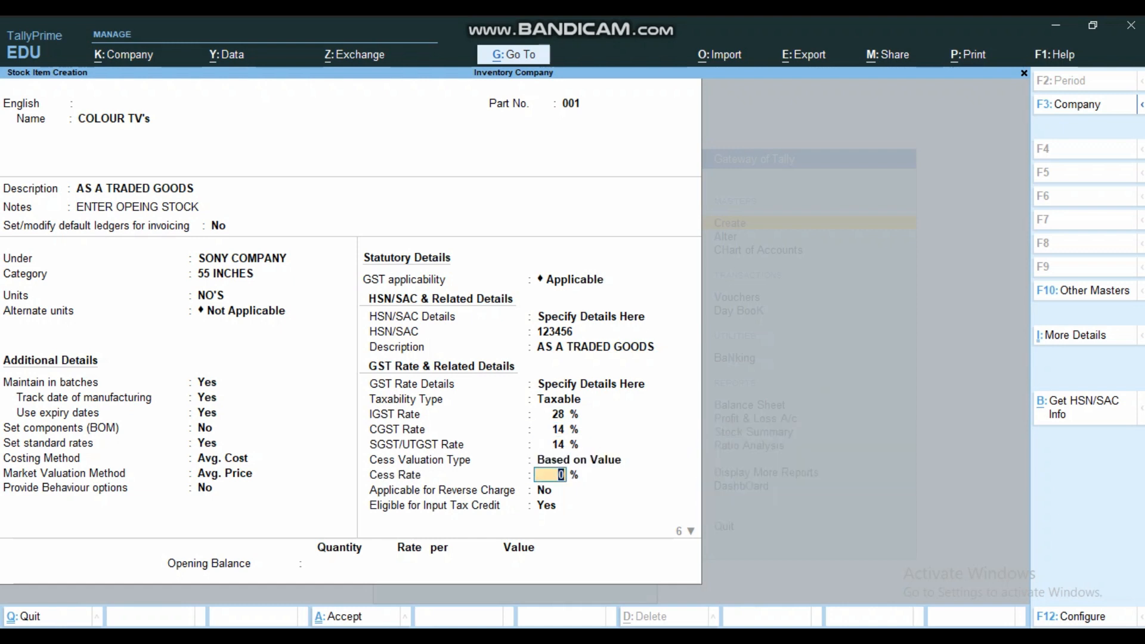
pyautogui.press('Return')
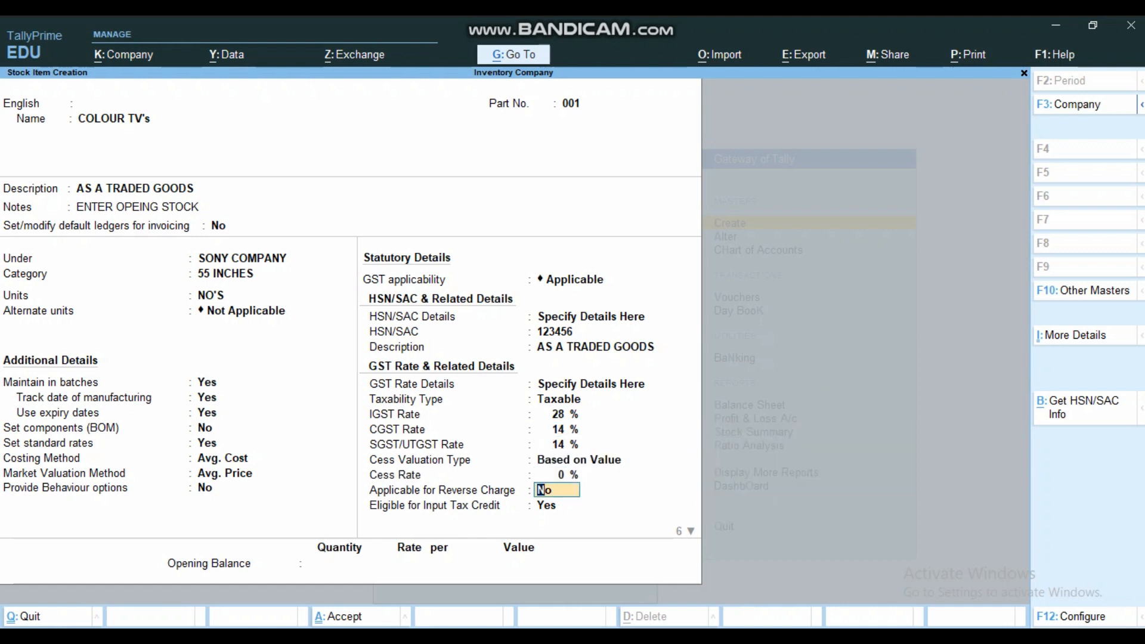
# Keep reverse charge at No, set input tax credit eligibility to No and keep the type of supply as Goods.
pyautogui.press('Return')
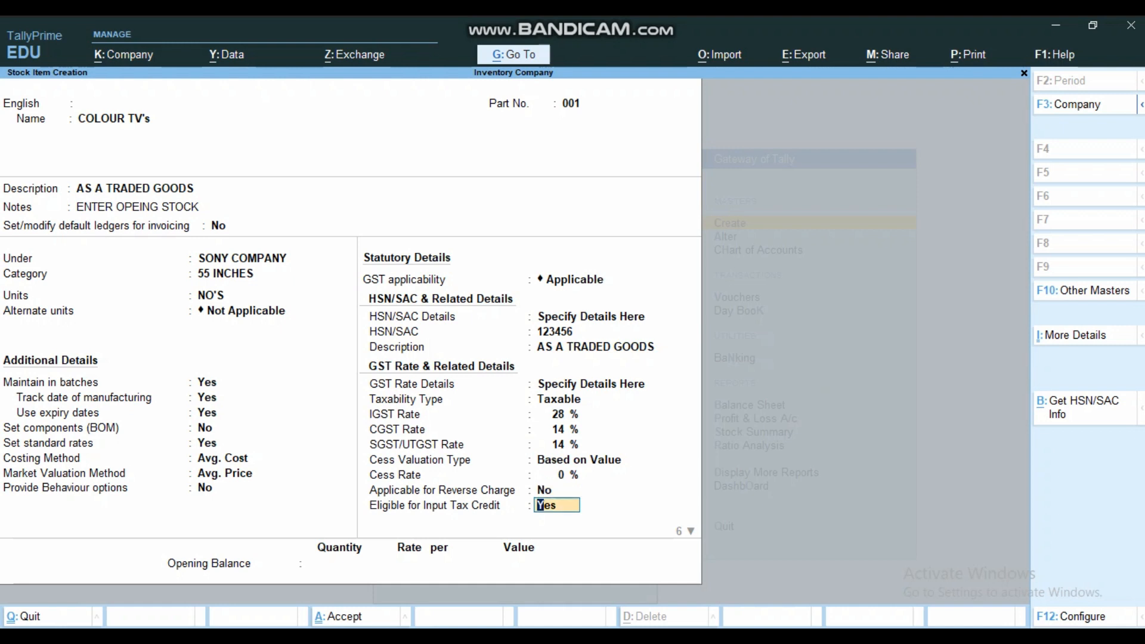
pyautogui.press('n')
pyautogui.press('Return')
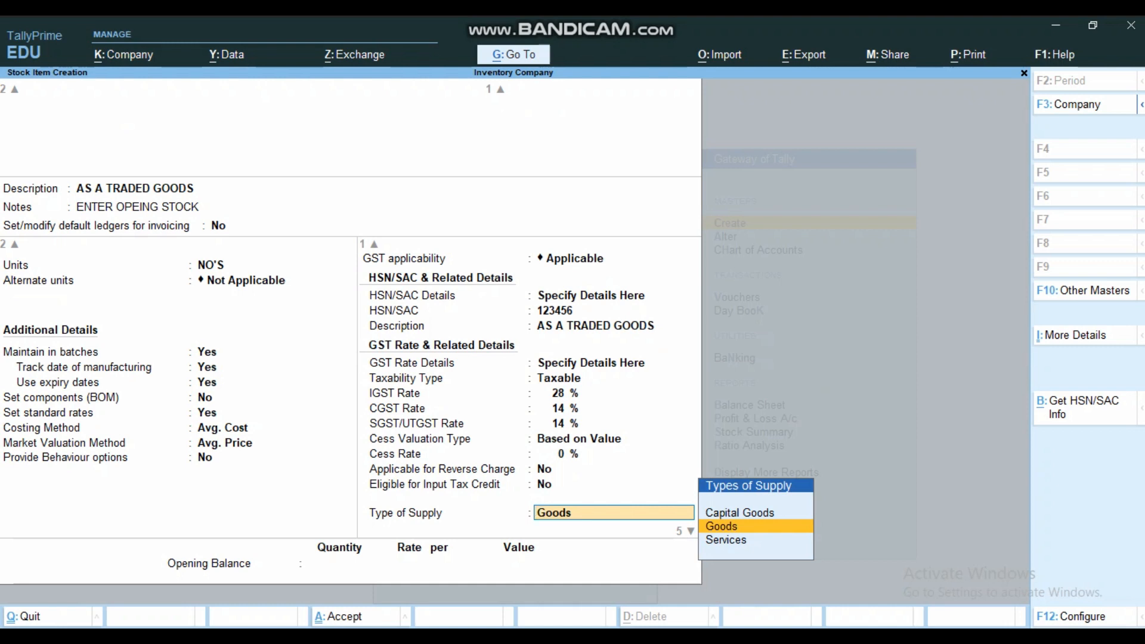
pyautogui.press('Return')
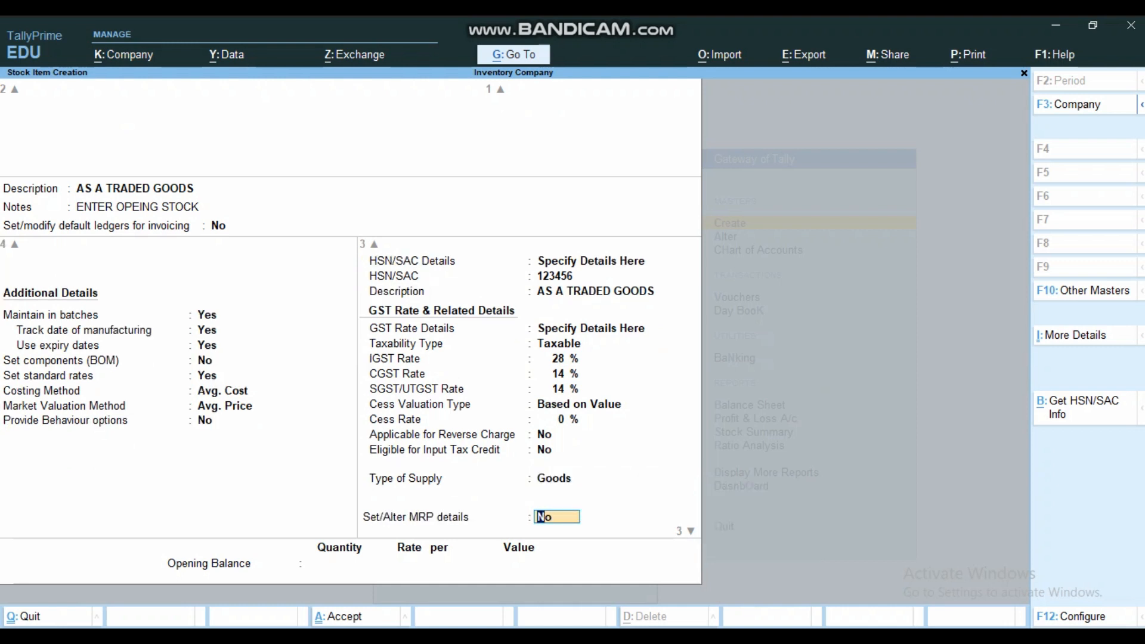
# Leave MRP details and inclusive of duties and taxes at No, with the rate of duty at 0.
pyautogui.press('Return')
pyautogui.press('Return')
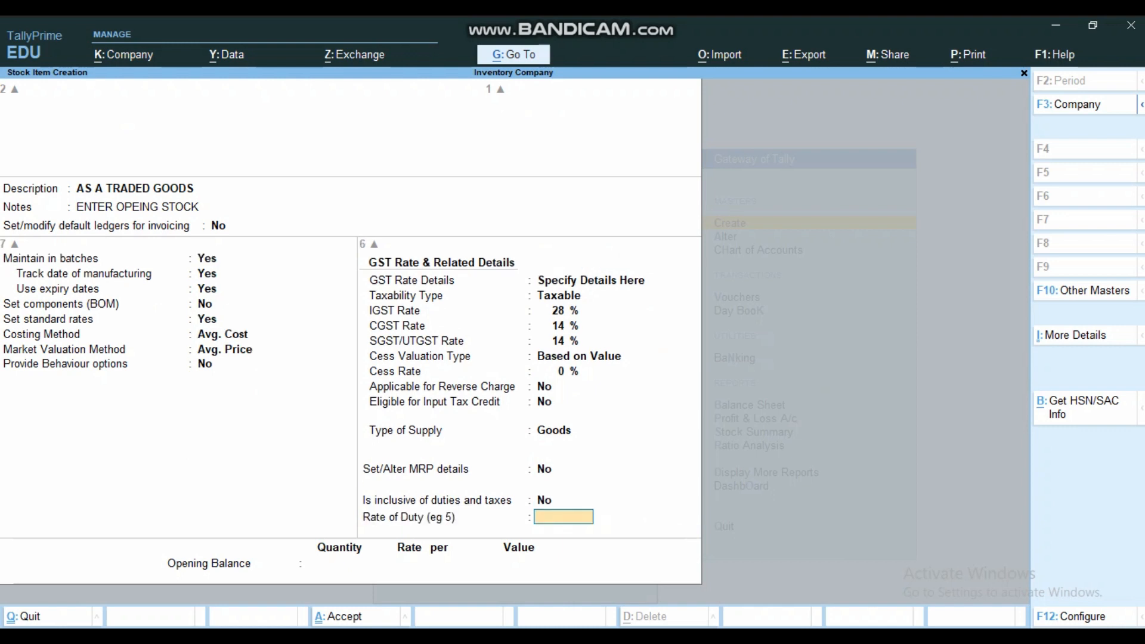
pyautogui.press('Return')
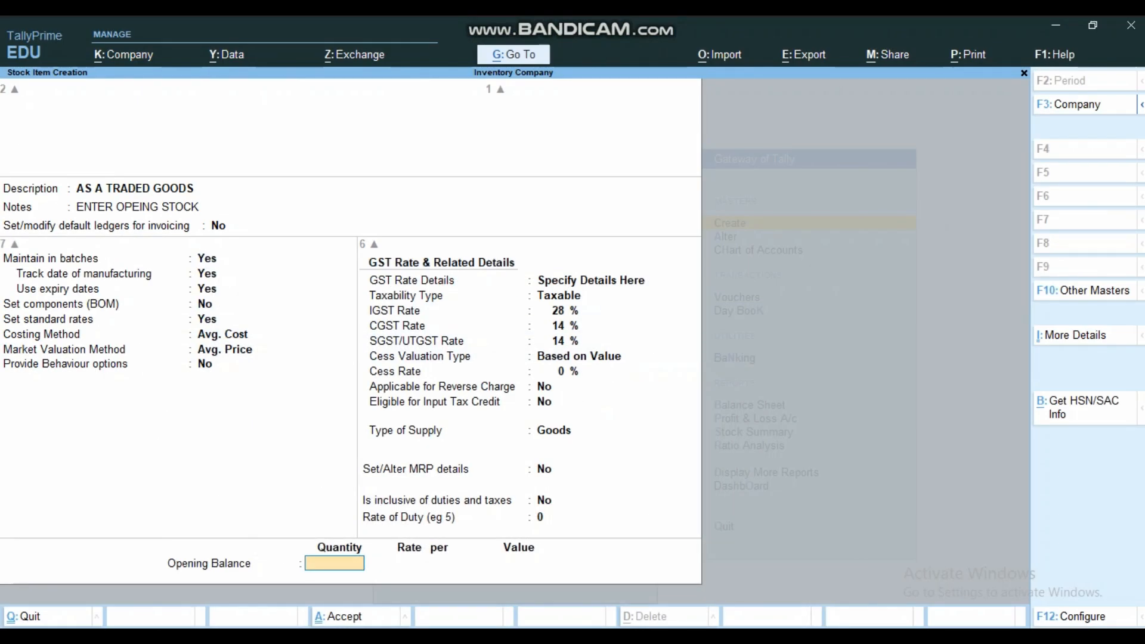
# Enter an opening balance quantity of 100 NO'S and choose SHOW ROOM-I as the first allocation's location.
pyautogui.write('100')
pyautogui.press('Return')
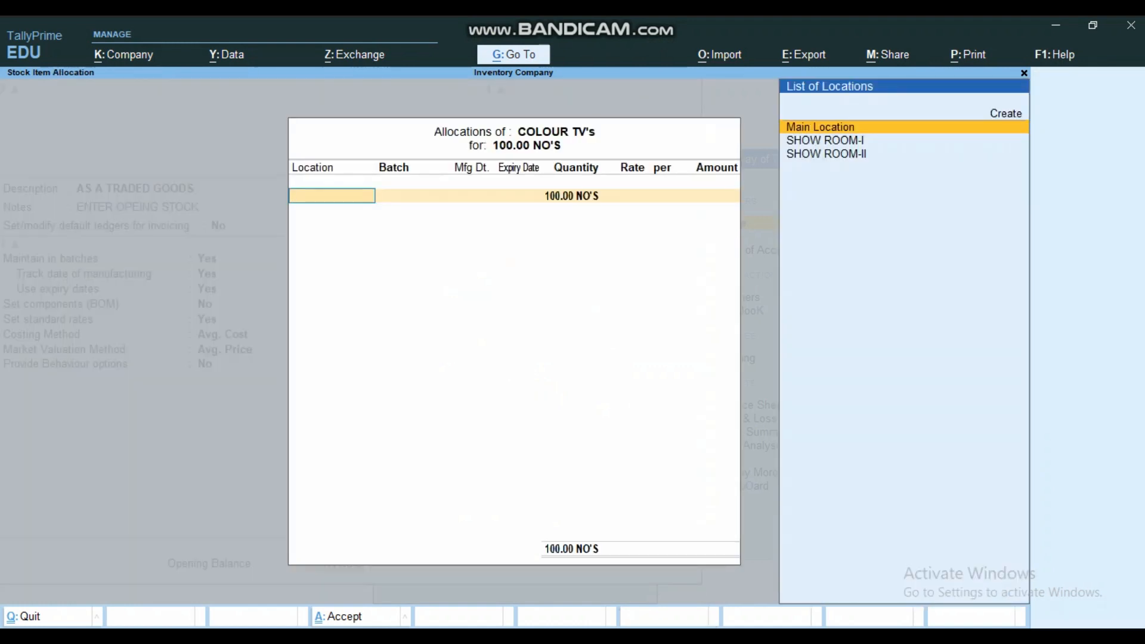
pyautogui.press('Down')
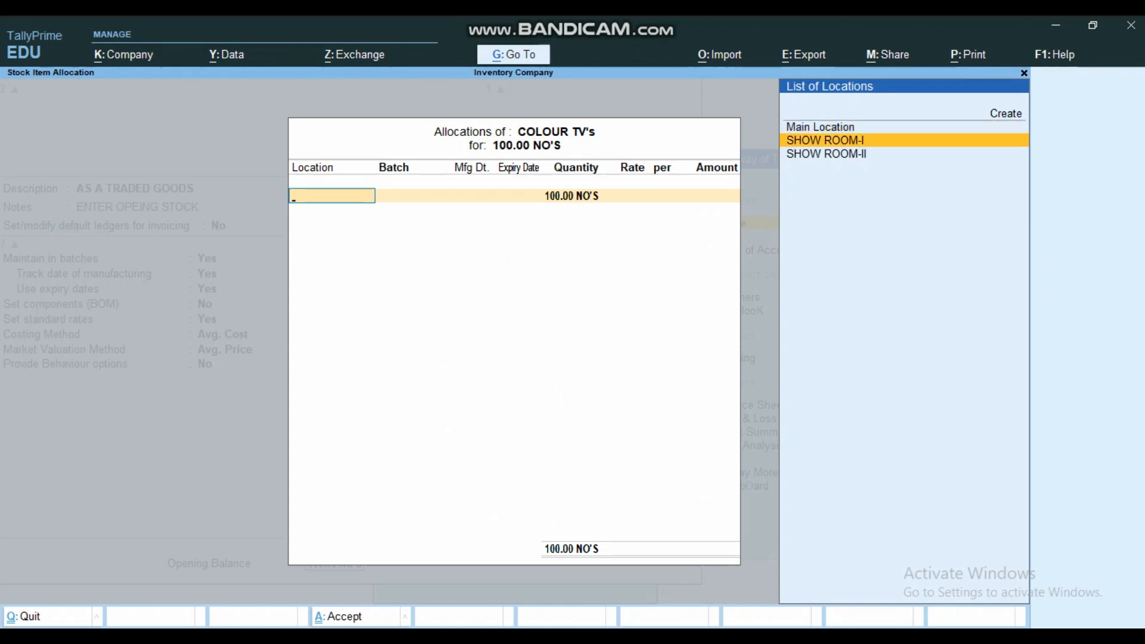
pyautogui.press('Return')
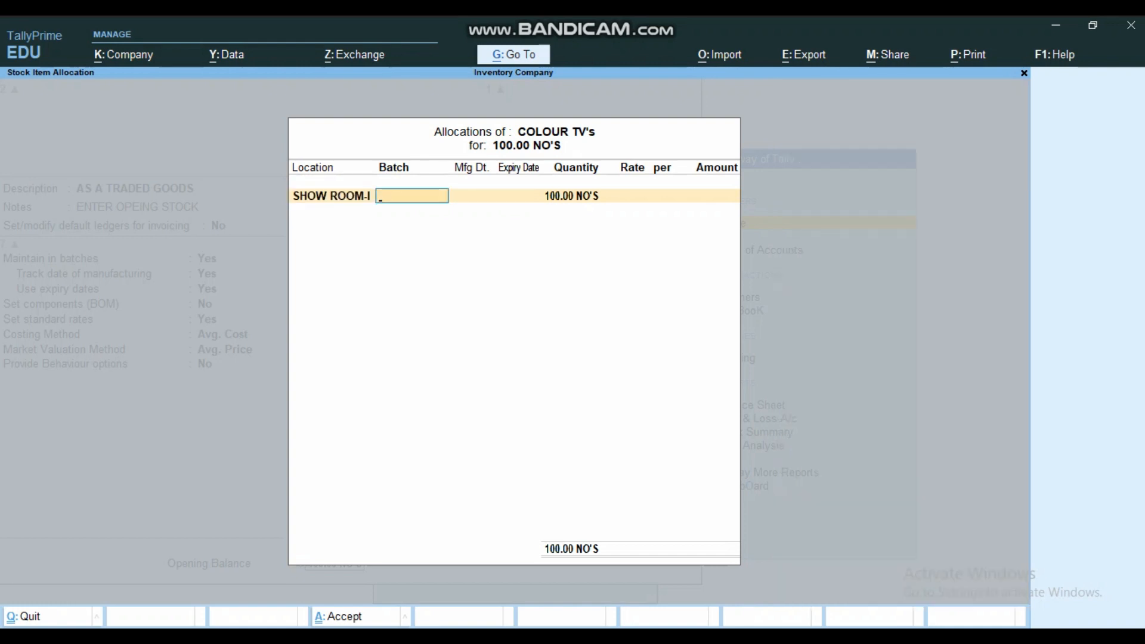
# Give the SHOW ROOM-I allocation batch Vja@1, manufacturing date 1/4/2024 and expiry date 31/3/2025.
pyautogui.write('ja@1')
pyautogui.press('Return')
pyautogui.write('1/4/2024')
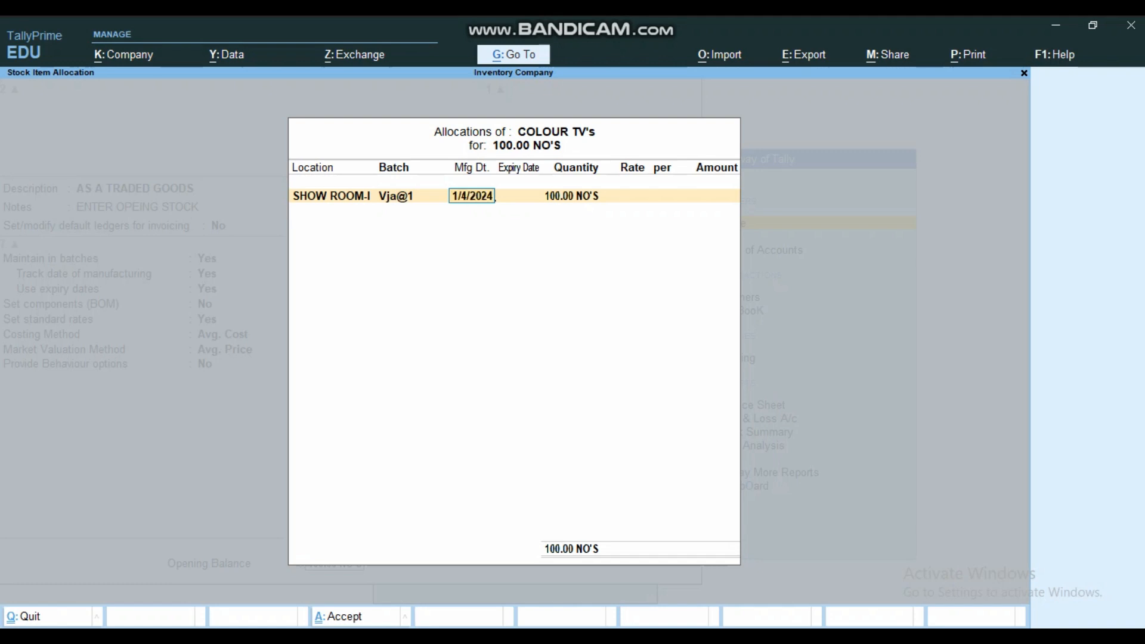
pyautogui.press('Return')
pyautogui.write('31/')
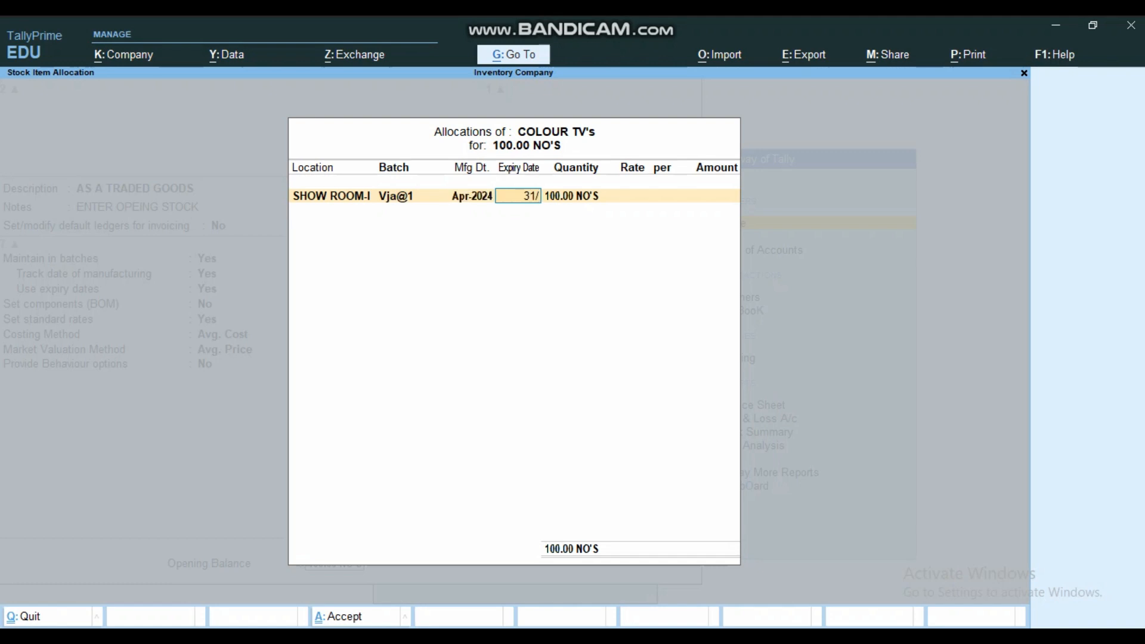
pyautogui.write('3/2025')
pyautogui.press('Return')
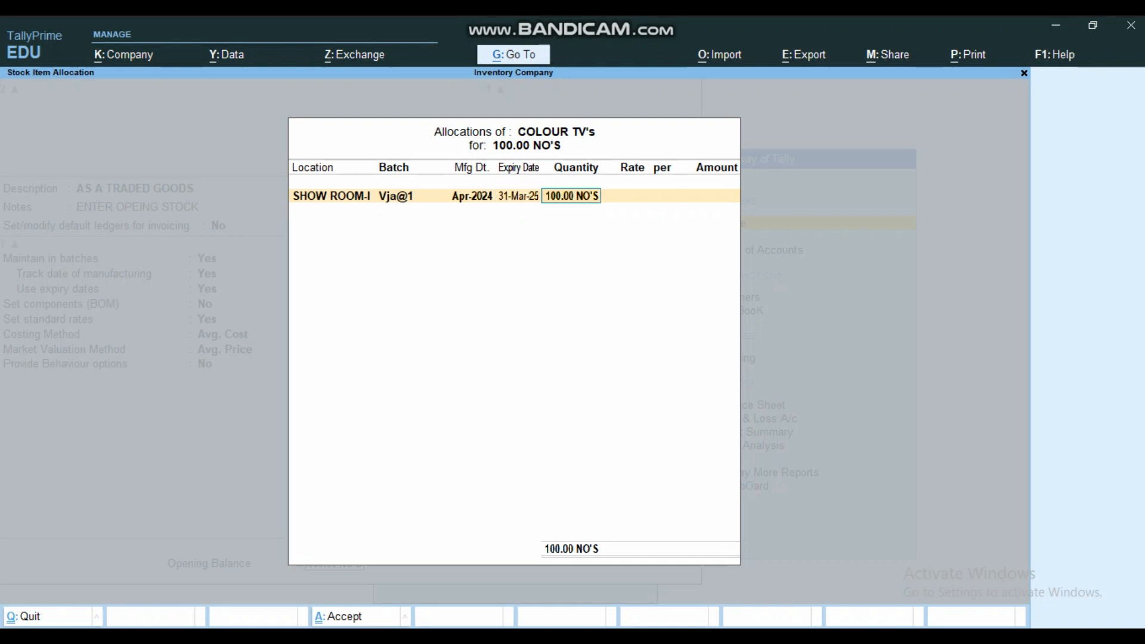
# Set the SHOW ROOM-I allocation to a quantity of 50 NO'S at a rate of 30000 and accept its amount.
pyautogui.write('50')
pyautogui.press('Return')
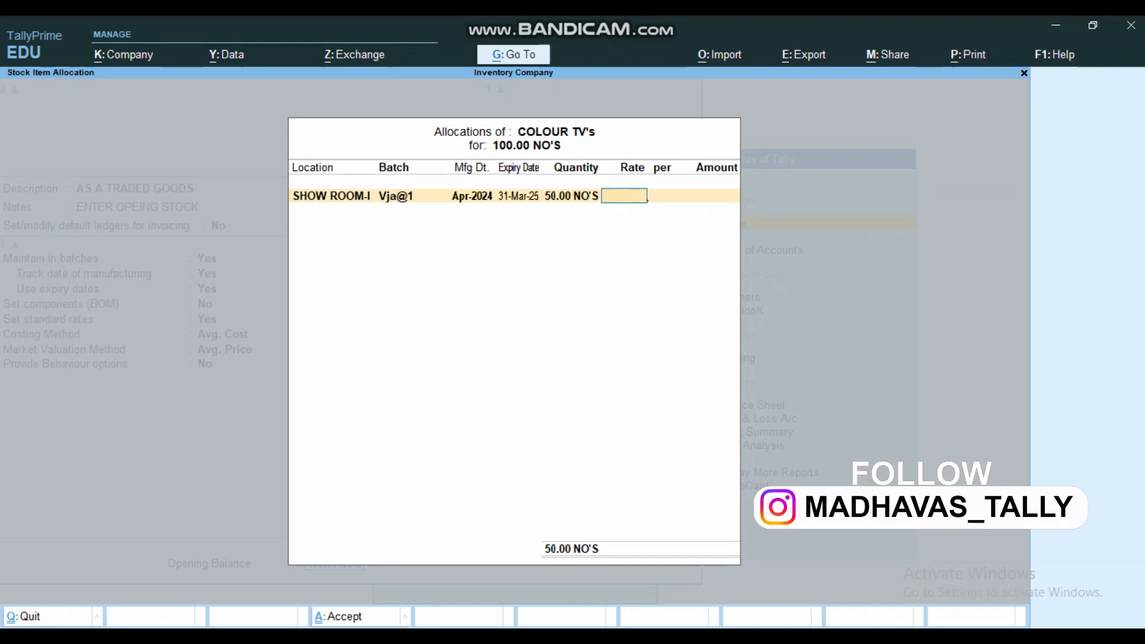
pyautogui.write('30000')
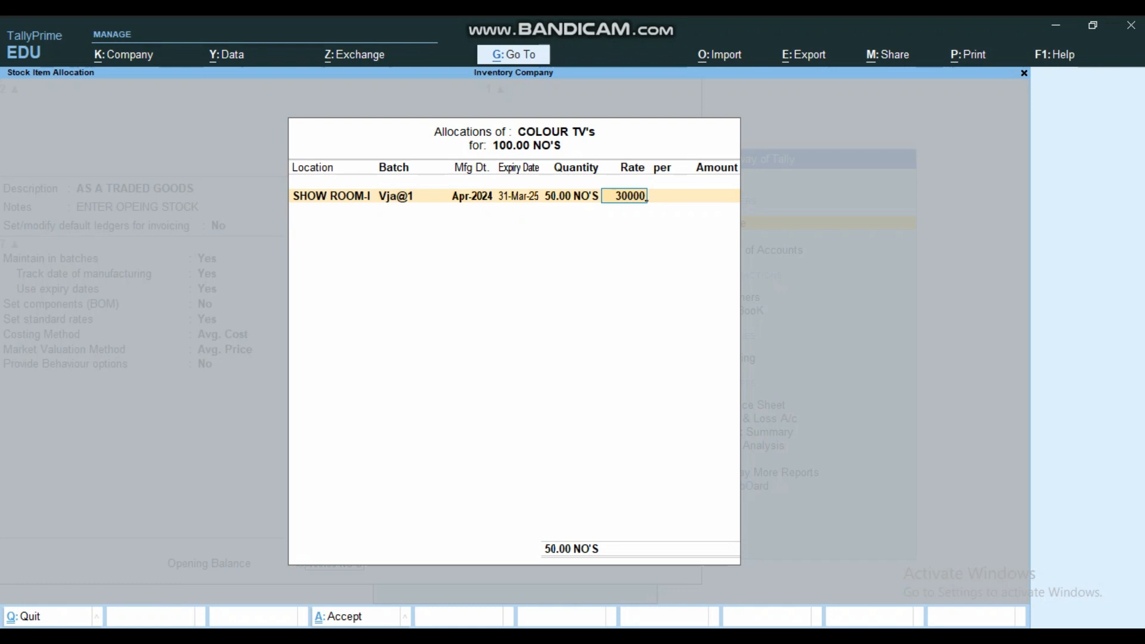
pyautogui.press('Return')
pyautogui.press('Return')
pyautogui.press('Return')
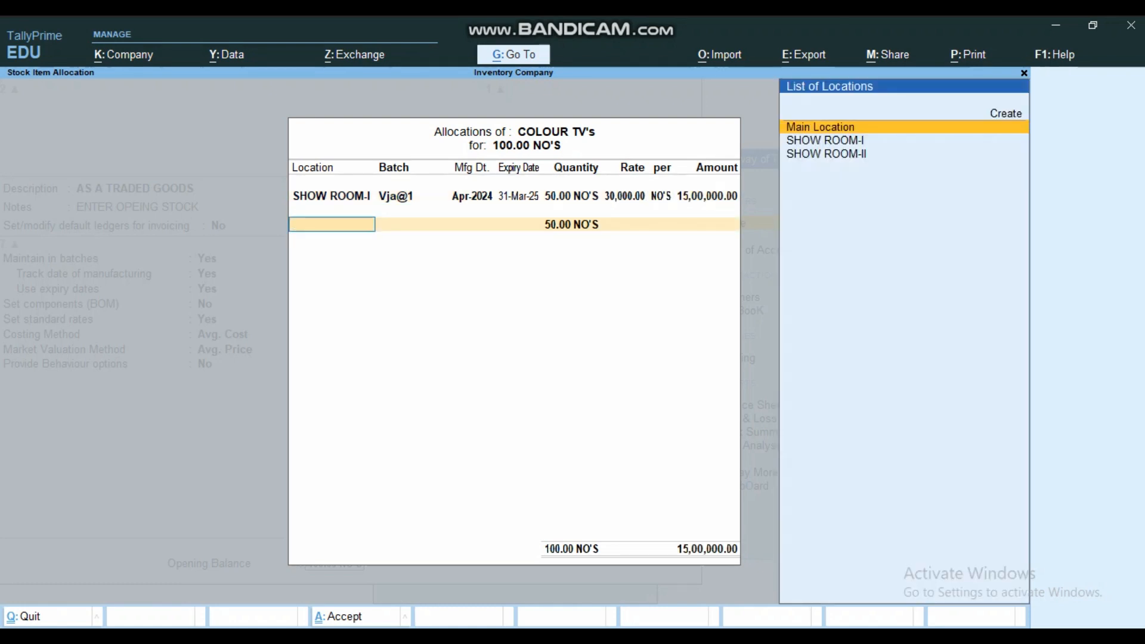
# Add a SHOW ROOM-II allocation with batch Vja@2, manufacturing date 1/4/2024 and expiry date 31/3/2025.
pyautogui.press('Down')
pyautogui.press('Down')
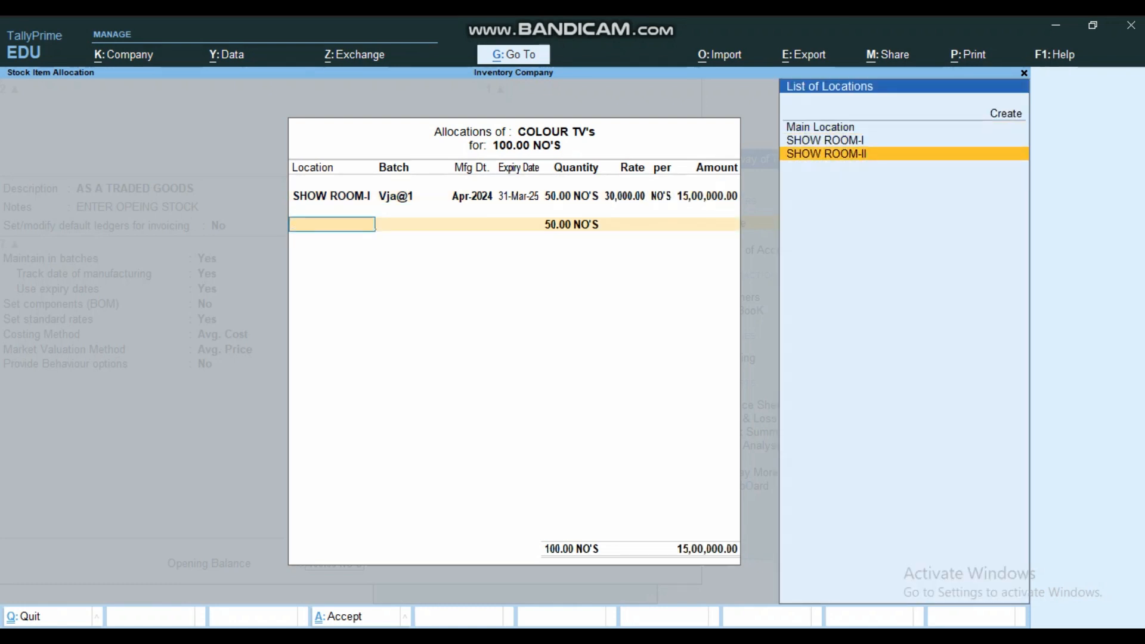
pyautogui.press('Return')
pyautogui.write('Vja')
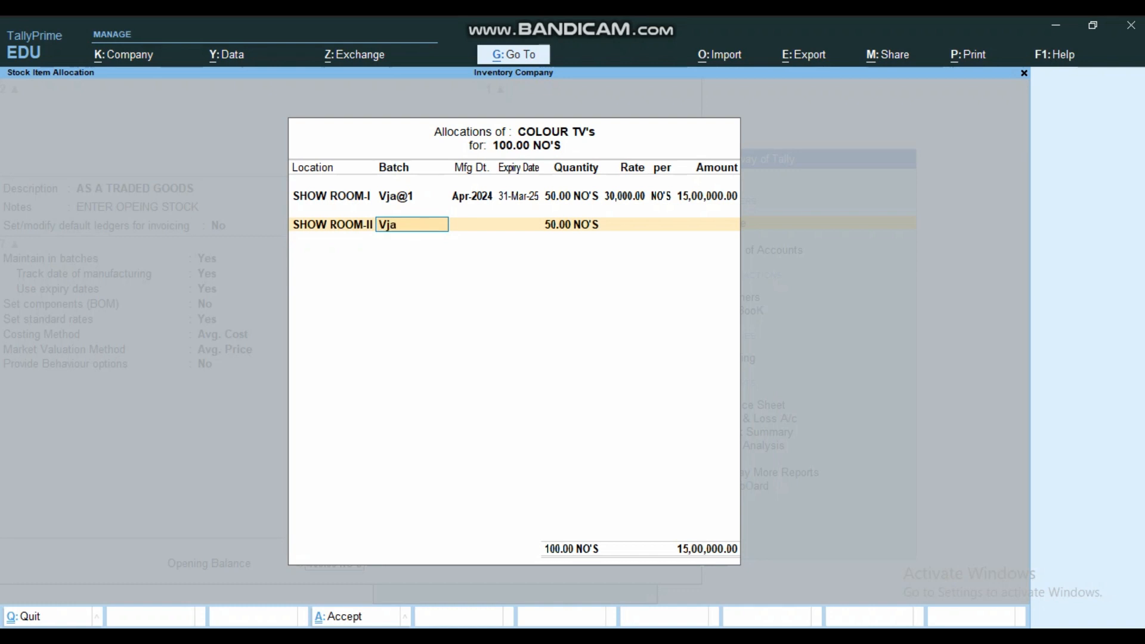
pyautogui.write('@2')
pyautogui.press('Return')
pyautogui.write('1/4/2024')
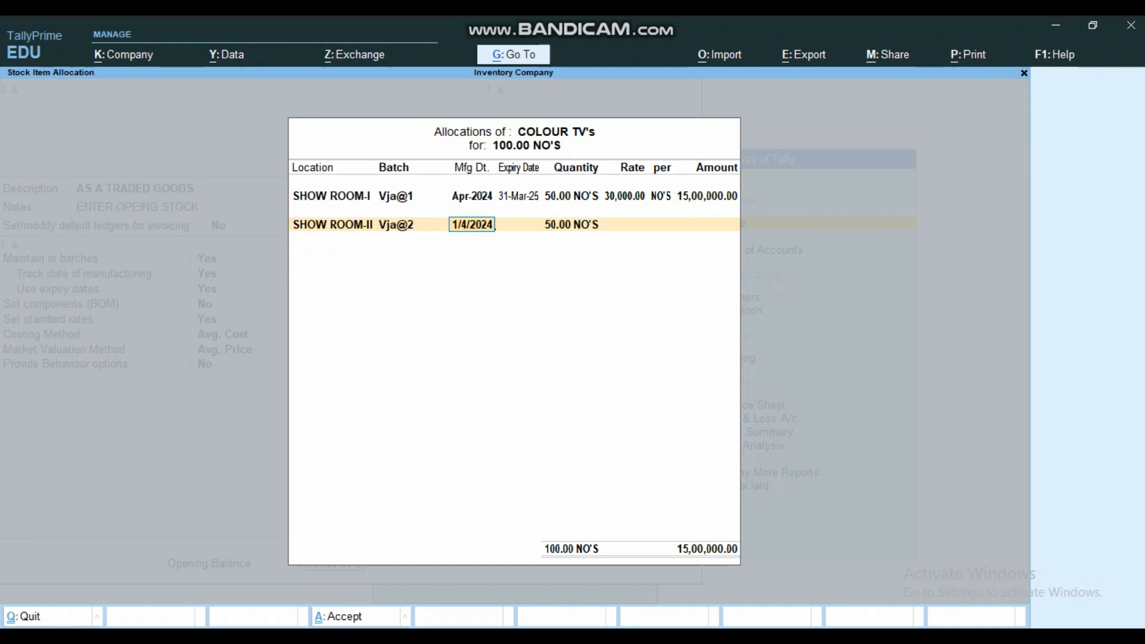
pyautogui.press('Return')
pyautogui.write('31/3/')
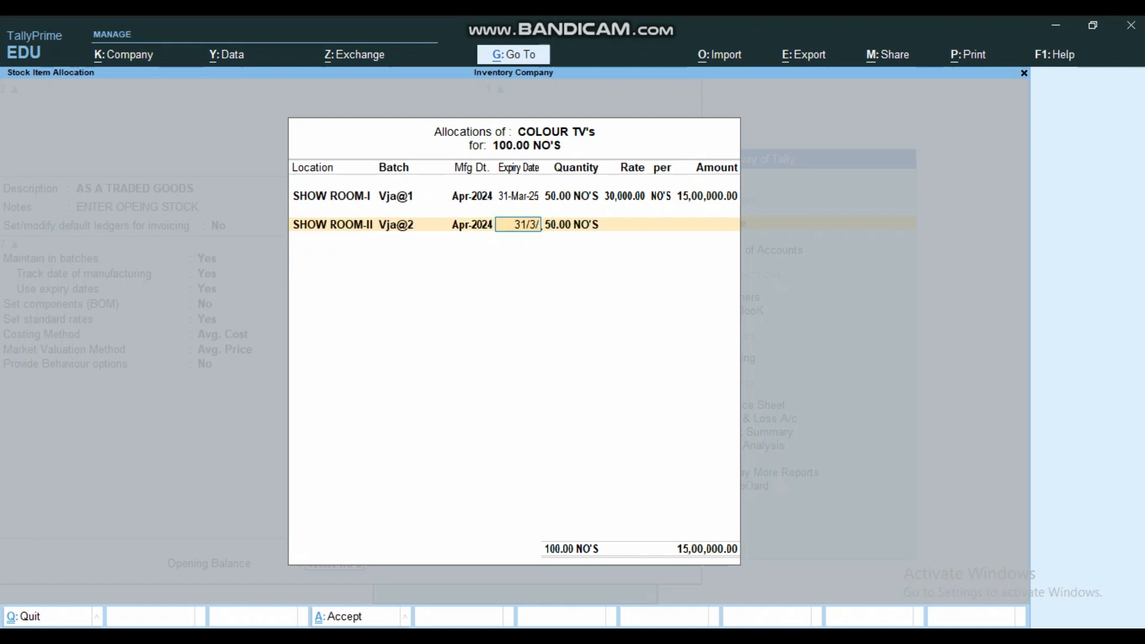
pyautogui.write('2025')
pyautogui.press('Return')
# Accept 50 NO'S for the SHOW ROOM-II allocation, set its rate to 30000 and accept its amount.
pyautogui.press('Return')
pyautogui.write('30000')
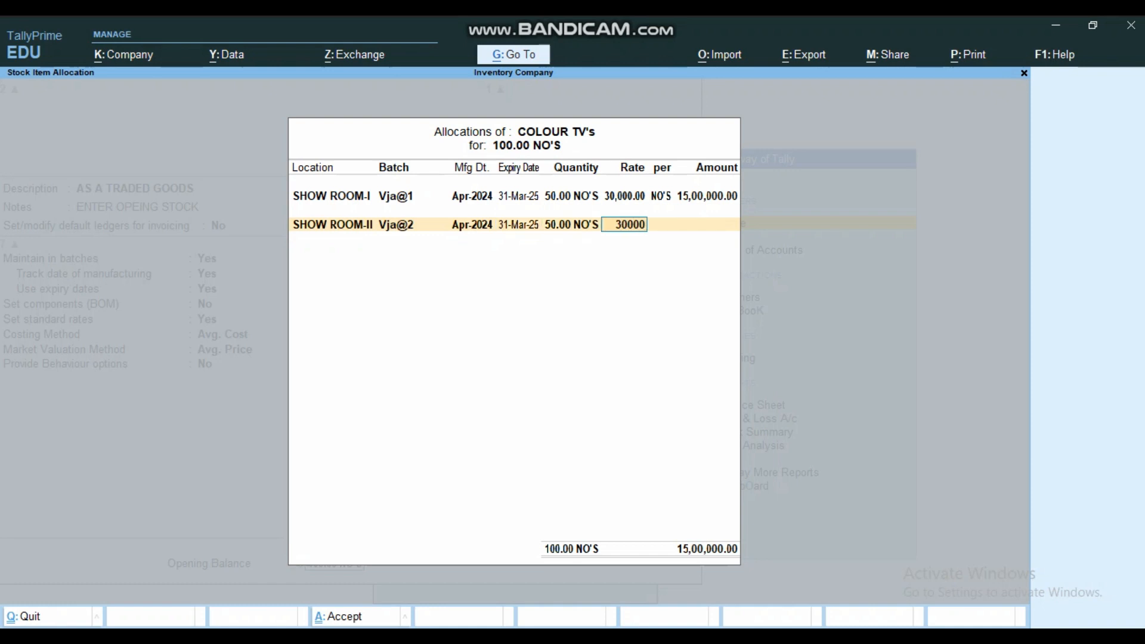
pyautogui.press('Return')
pyautogui.press('Return')
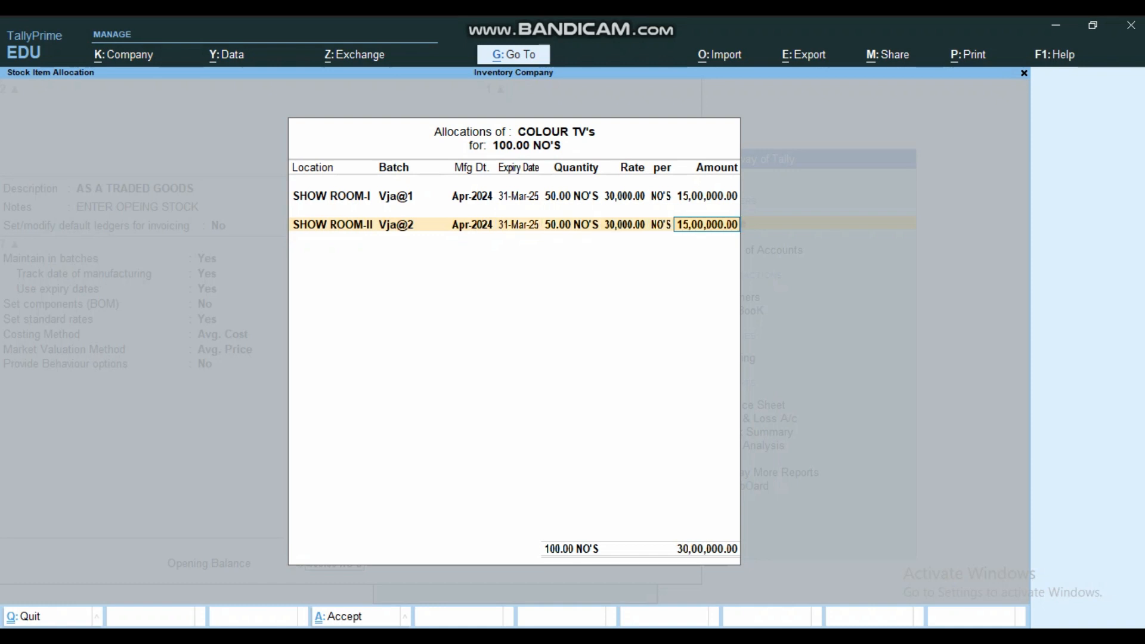
pyautogui.press('Return')
# Confirm both showroom batch allocations and the opening balance, proceeding to the stock item's final acceptance.
pyautogui.press('Return')
pyautogui.press('Return')
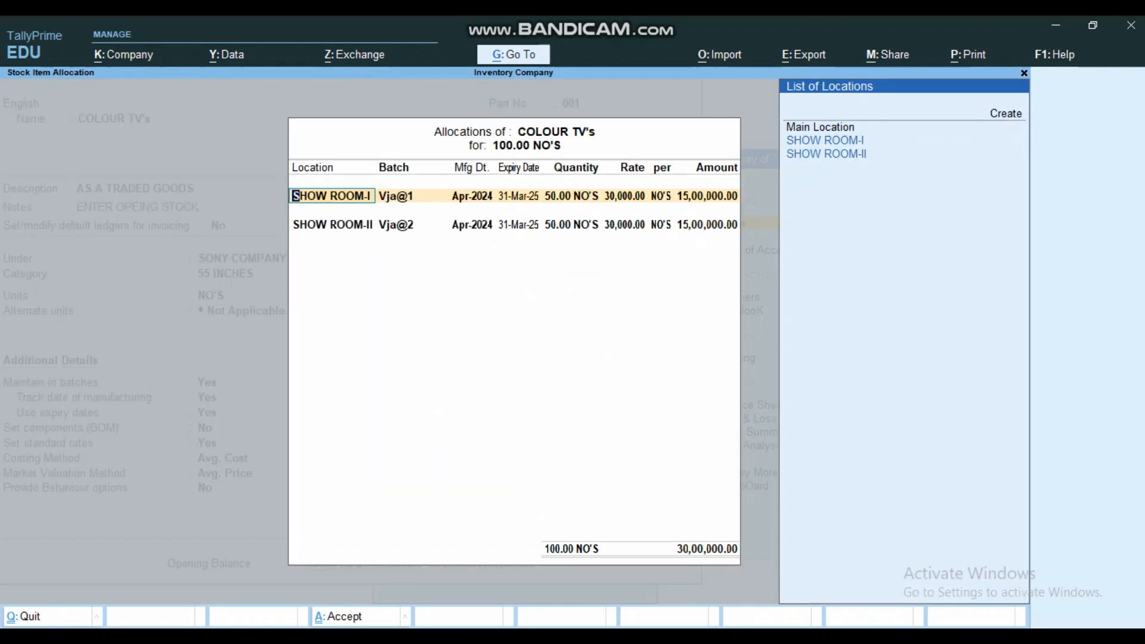
pyautogui.hotkey('ctrl', 'End')
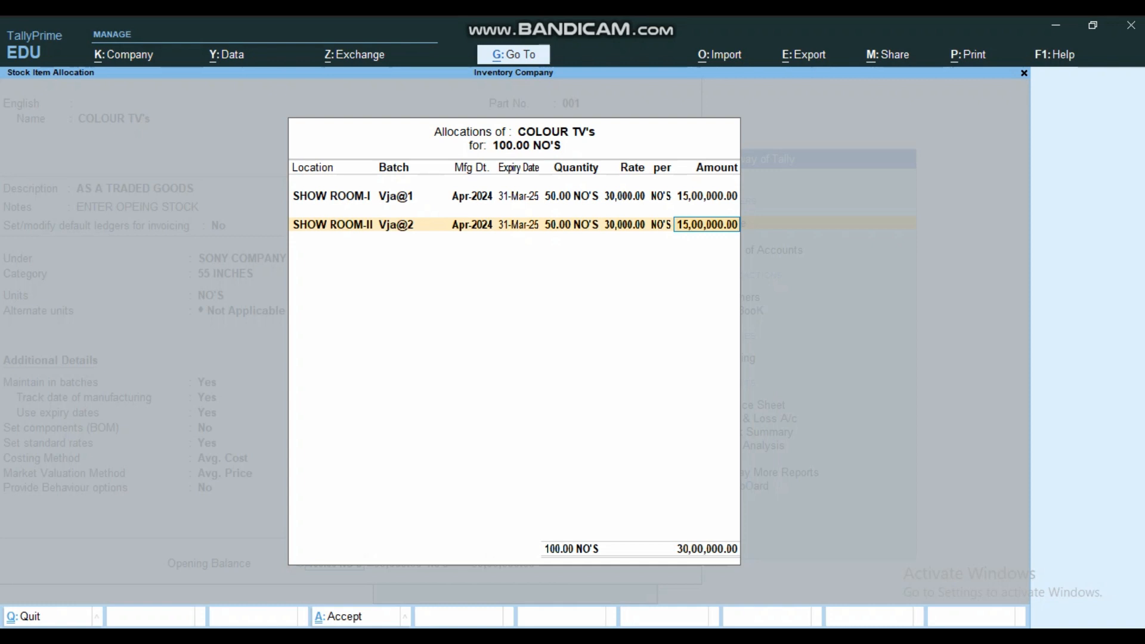
pyautogui.press('Return')
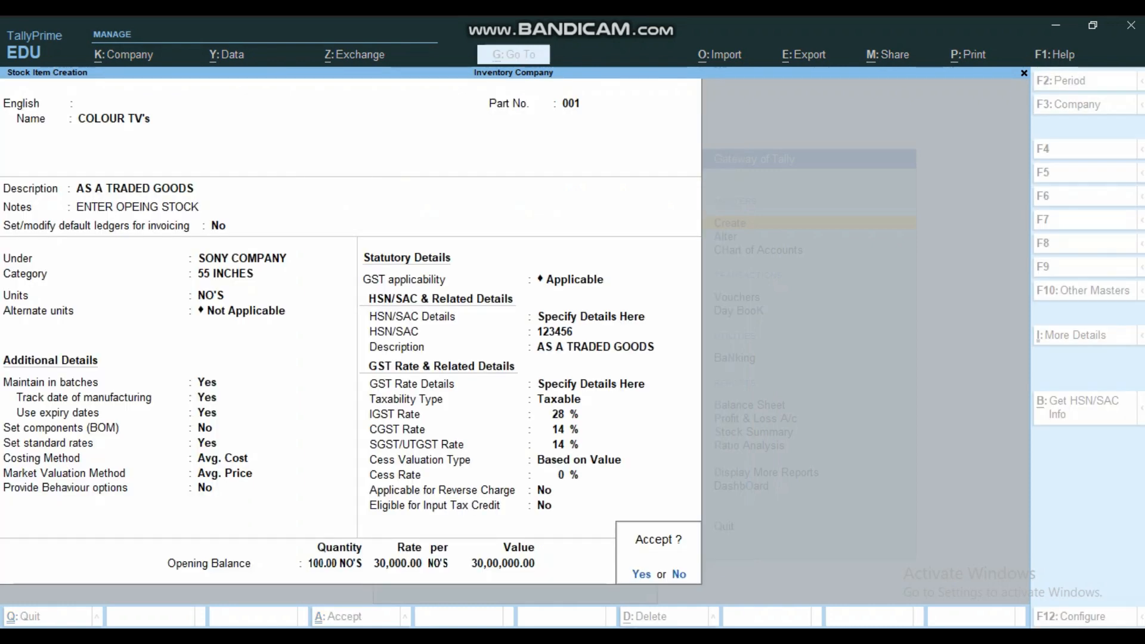